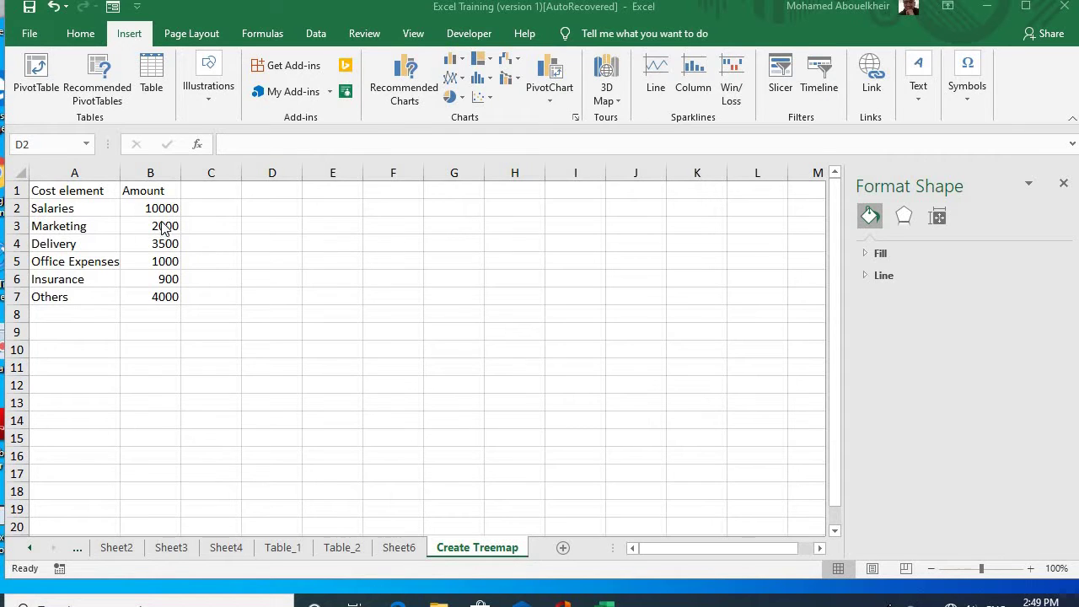
Format the Amount column as Currency with the $ symbol and 0 decimal places
click(154, 164)
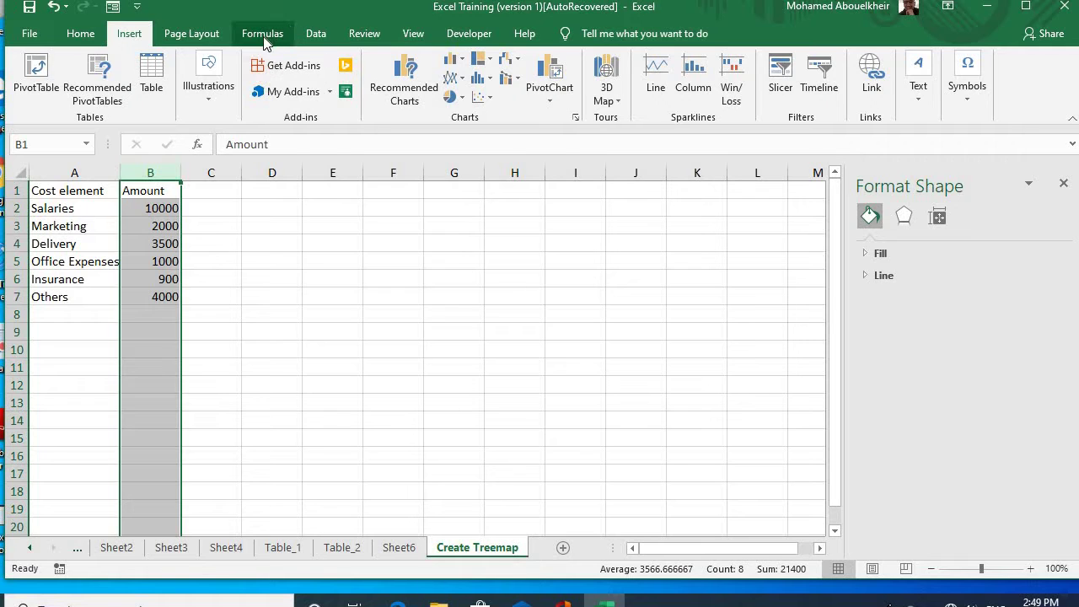
right_click(164, 230)
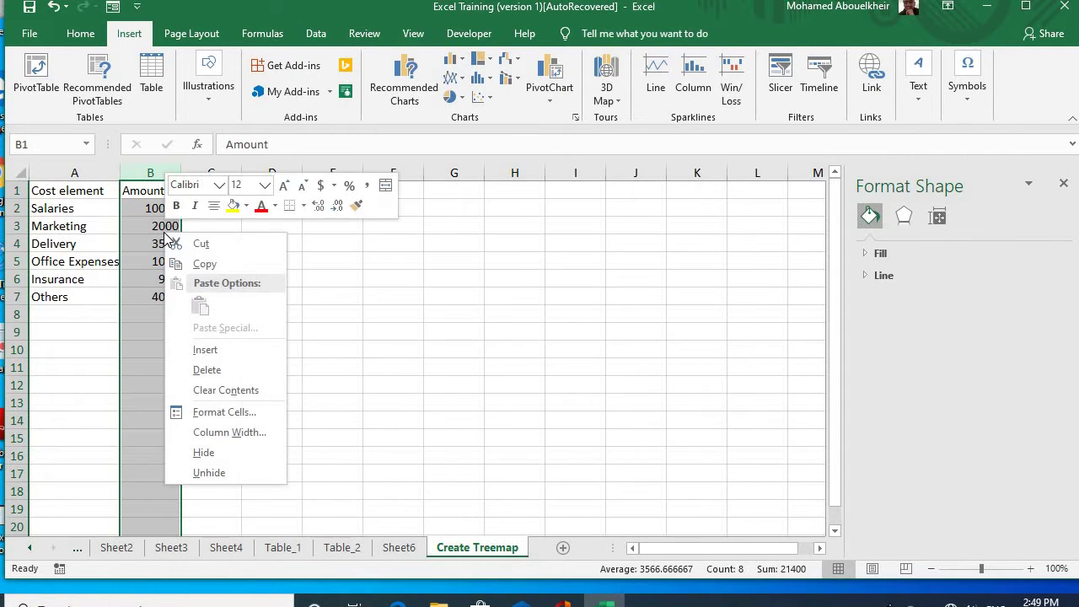
click(244, 413)
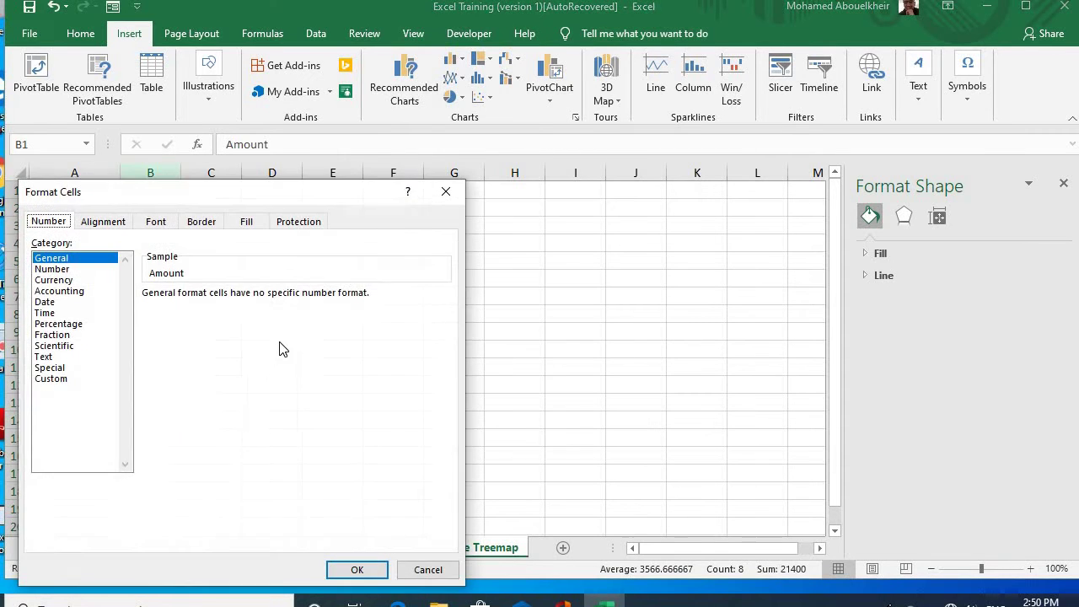
click(64, 281)
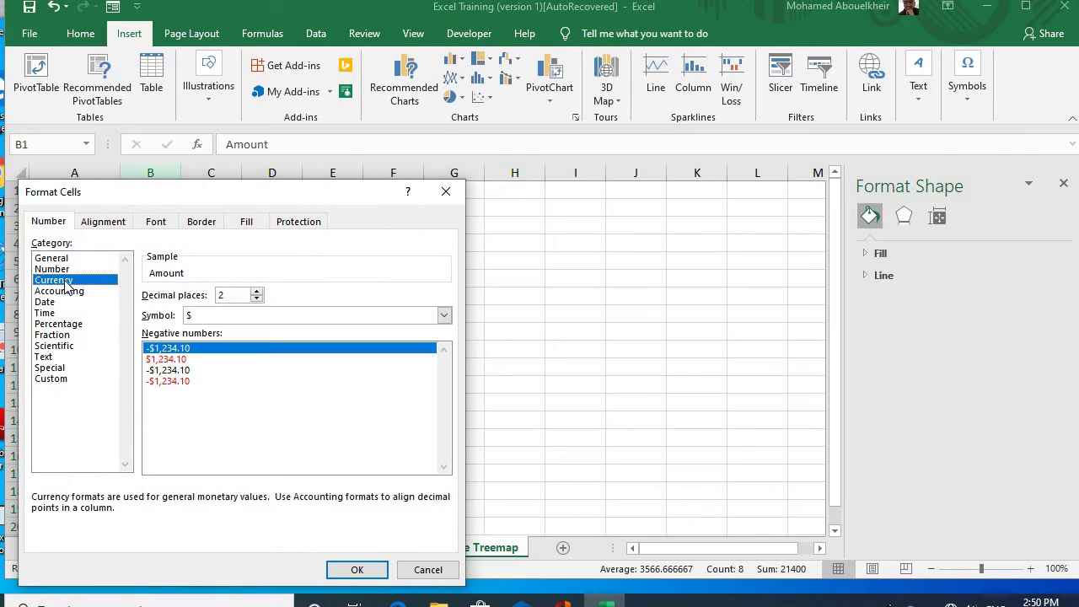
double_click(257, 299)
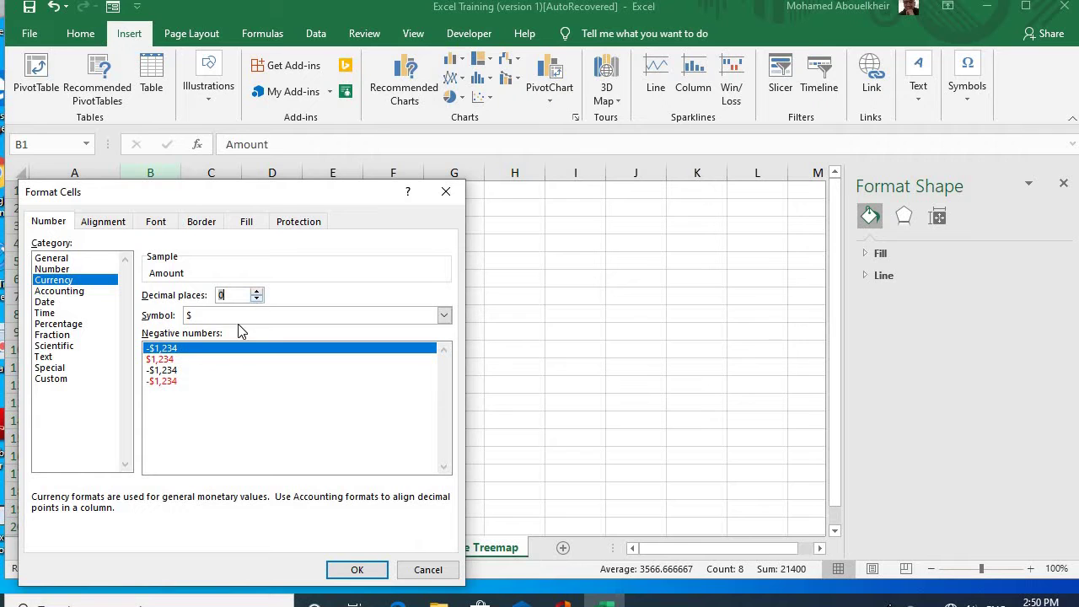
click(357, 570)
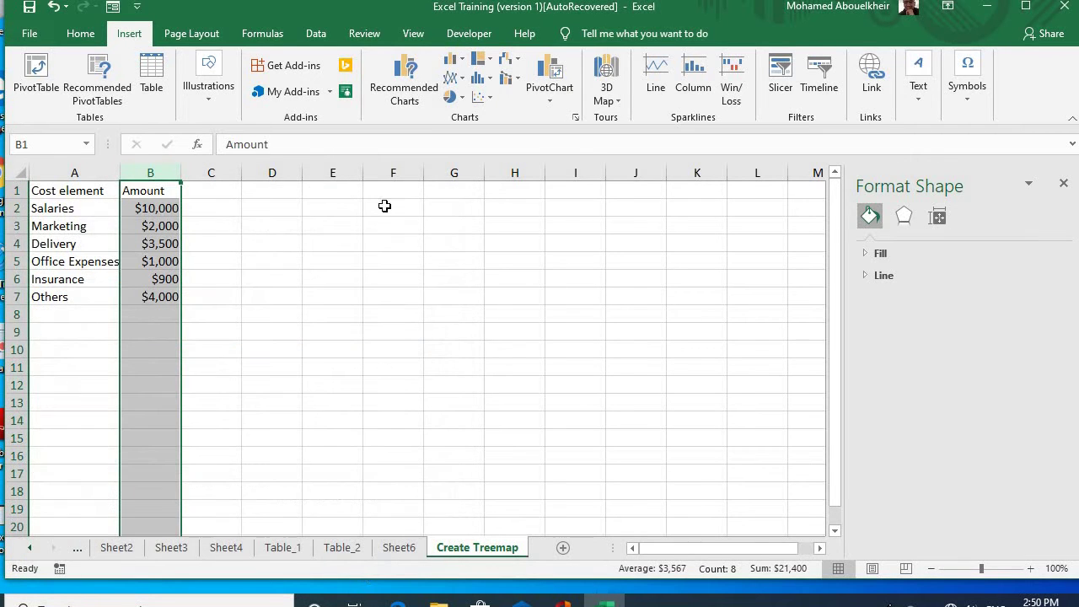
Left-align the contents of the Amount column
click(82, 34)
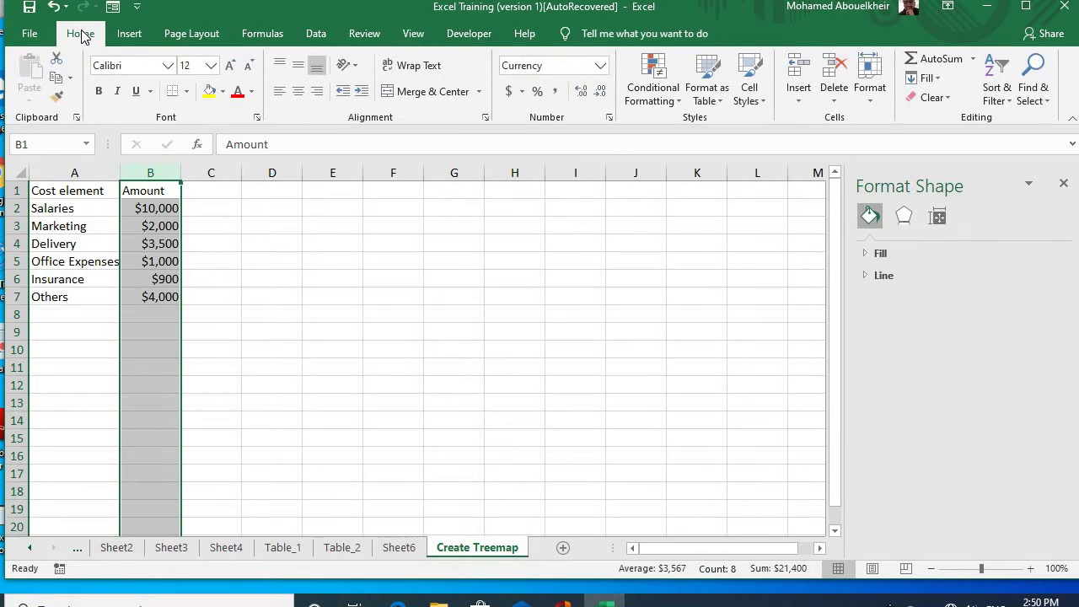
click(279, 95)
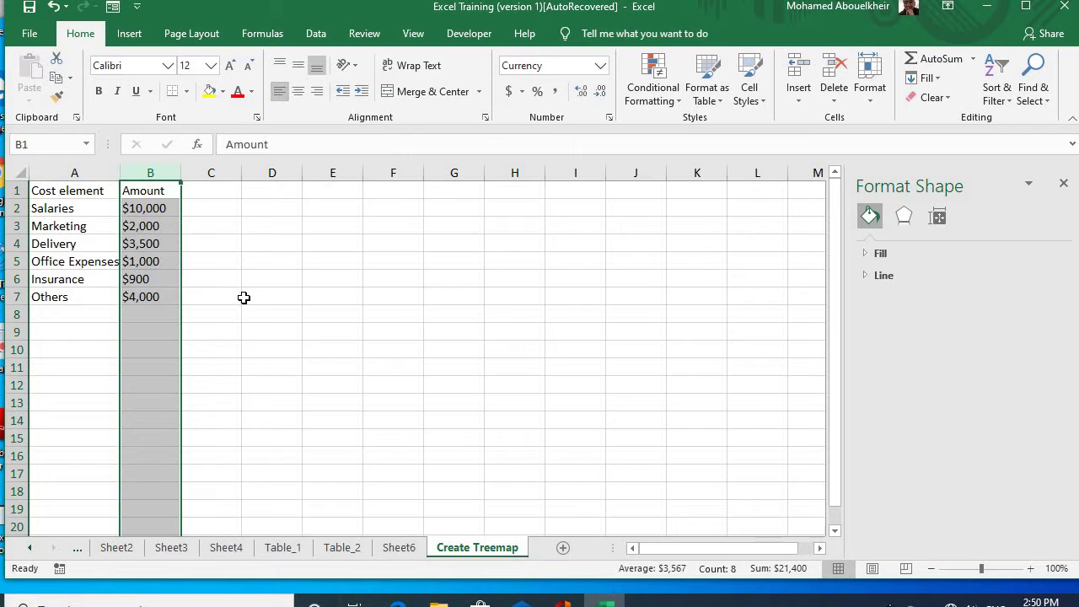
click(205, 352)
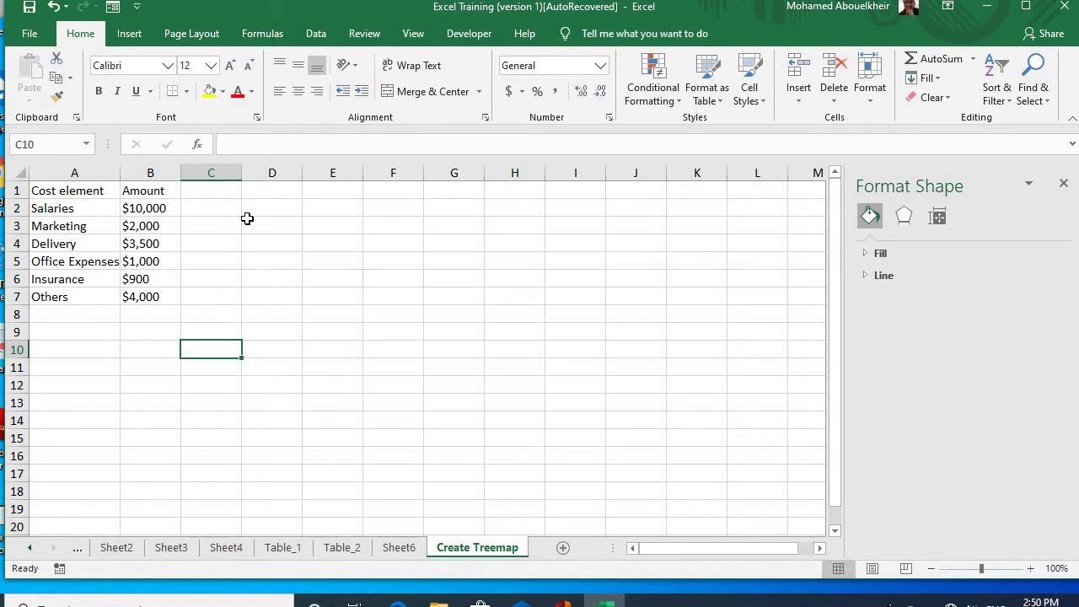
Enter "%" as the header of column C in cell C1
click(207, 193)
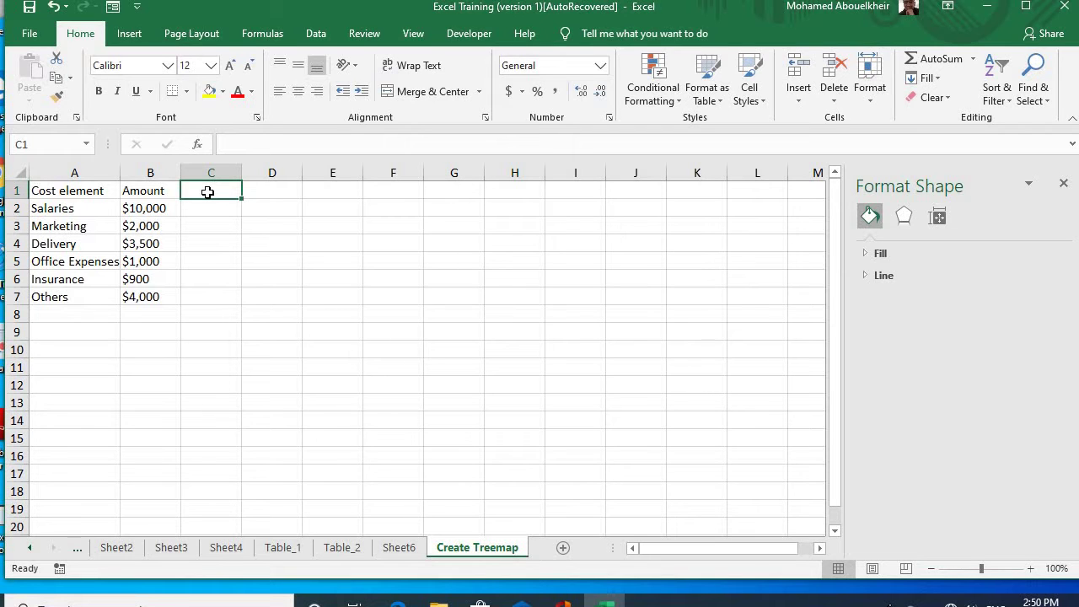
text(%)
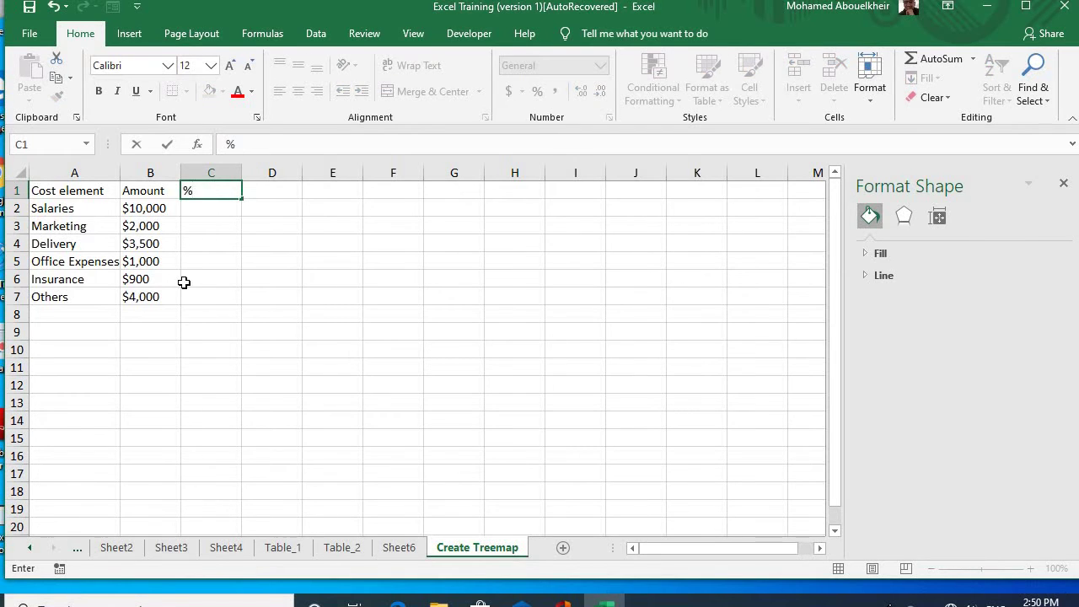
click(184, 282)
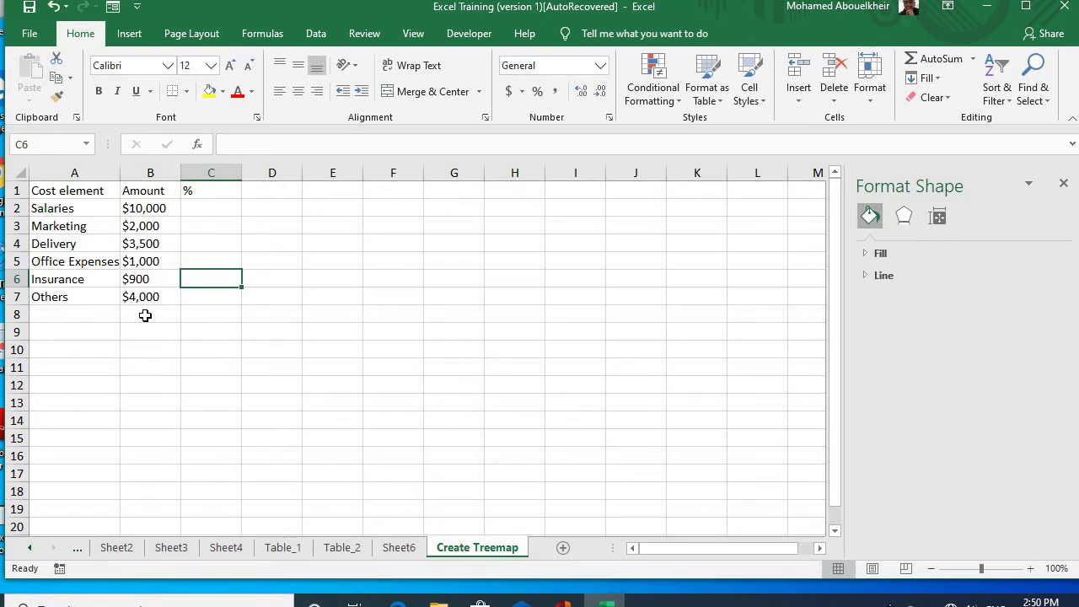
Enter the row label "Total" in cell A8 below the cost elements
click(145, 315)
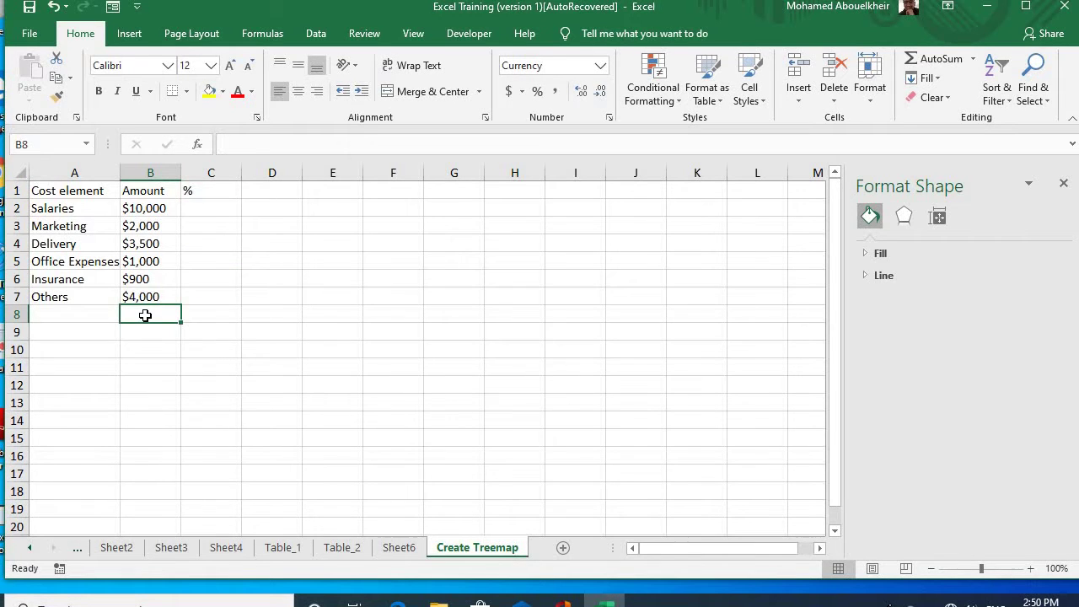
click(80, 315)
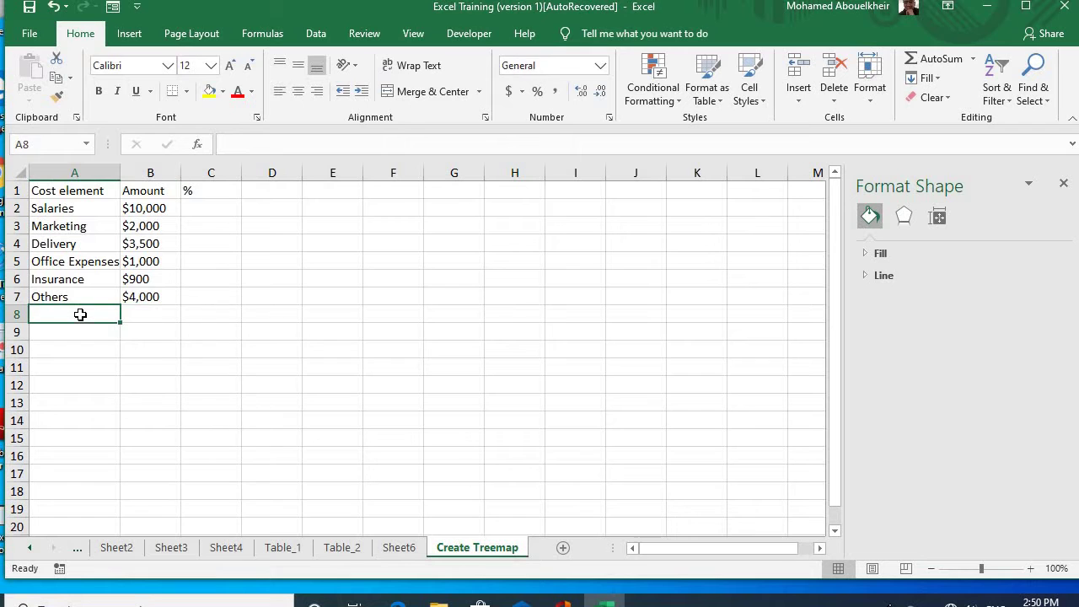
text(Tot)
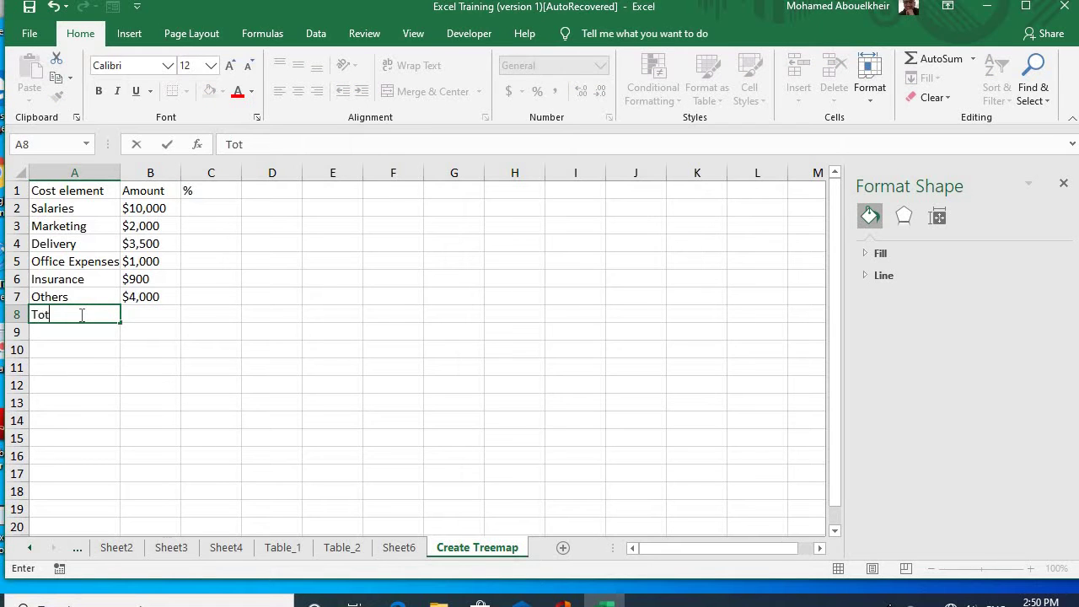
text(al)
key(Return)
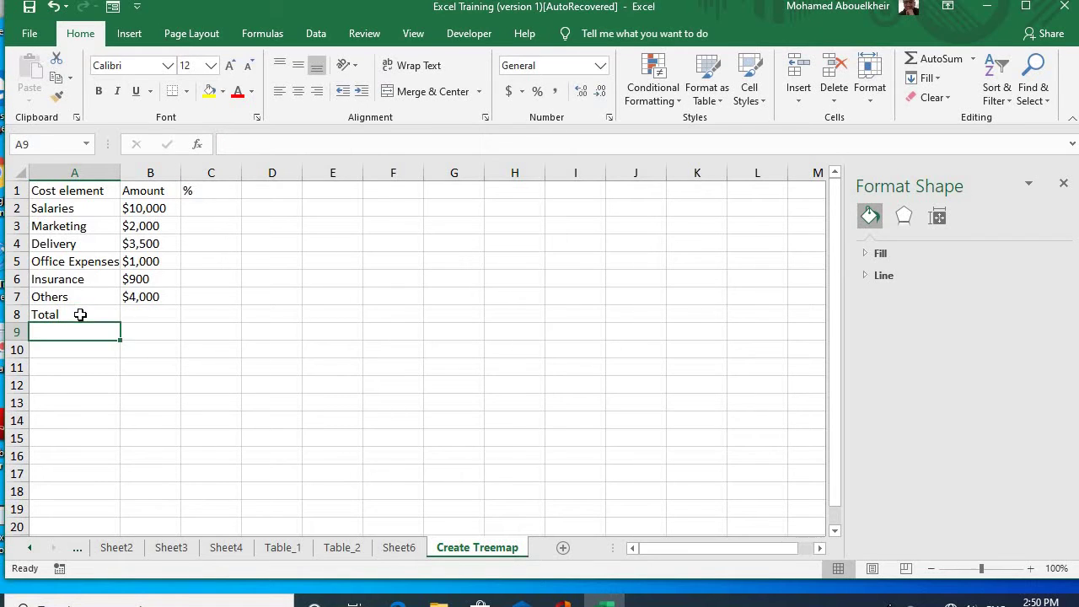
Sum the amounts in B2:B7 in cell B8 with the AutoSum Sum function
click(143, 312)
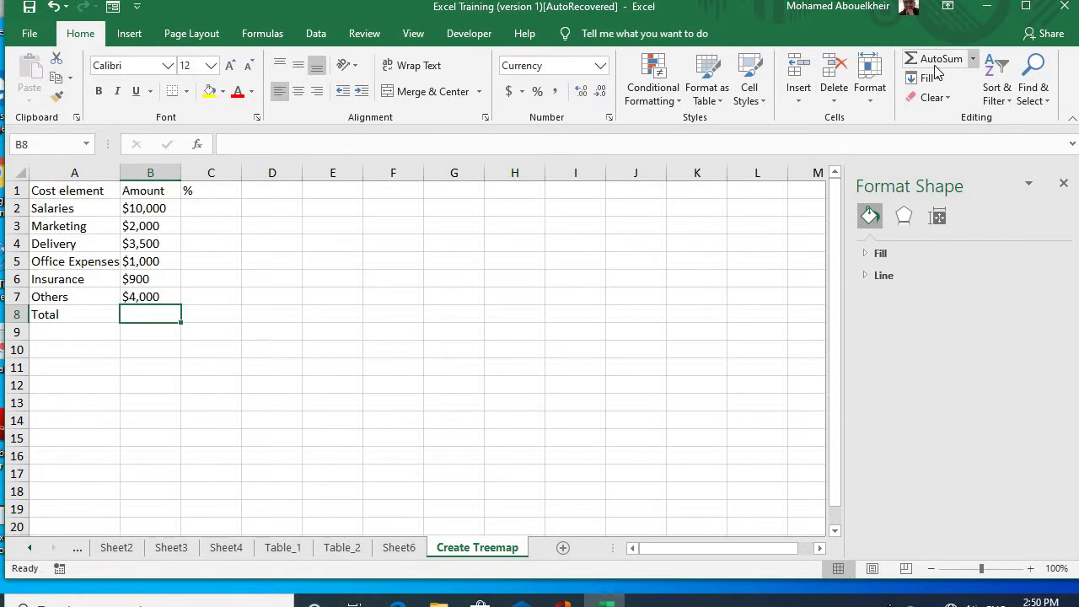
click(975, 67)
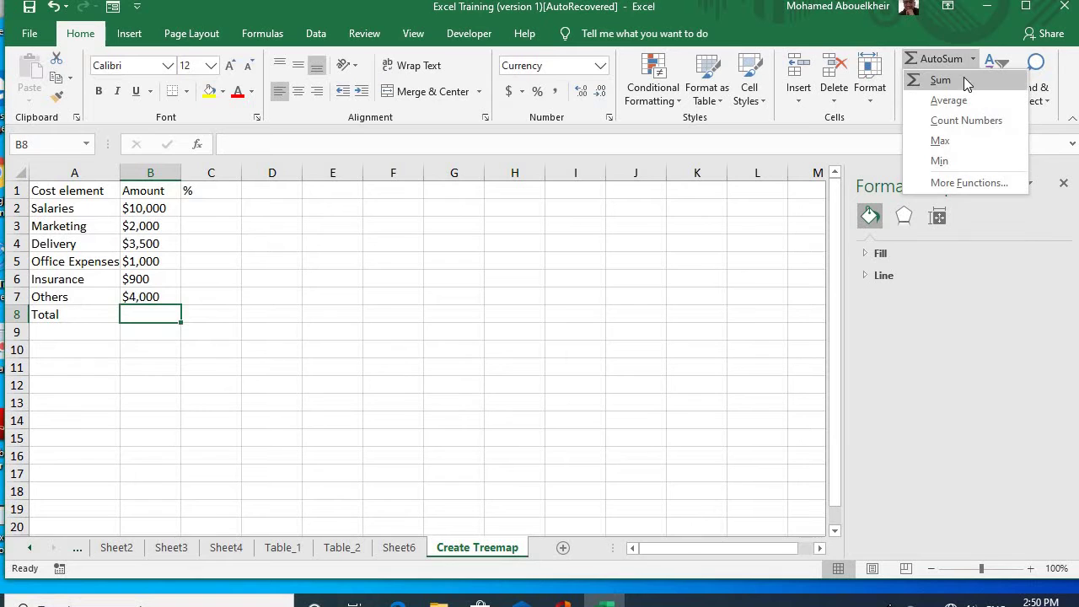
click(963, 77)
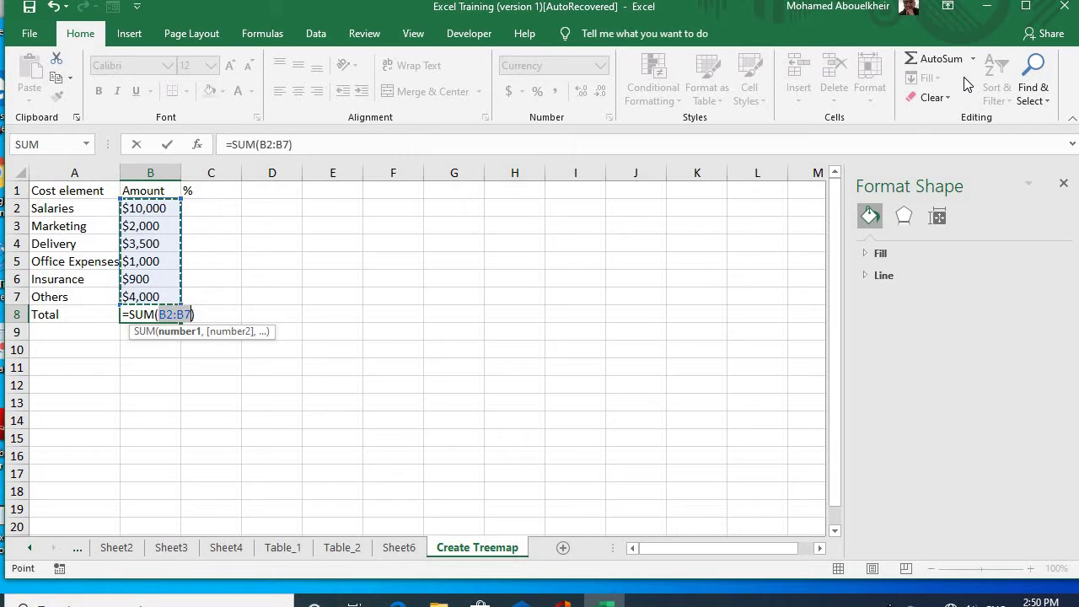
key(Return)
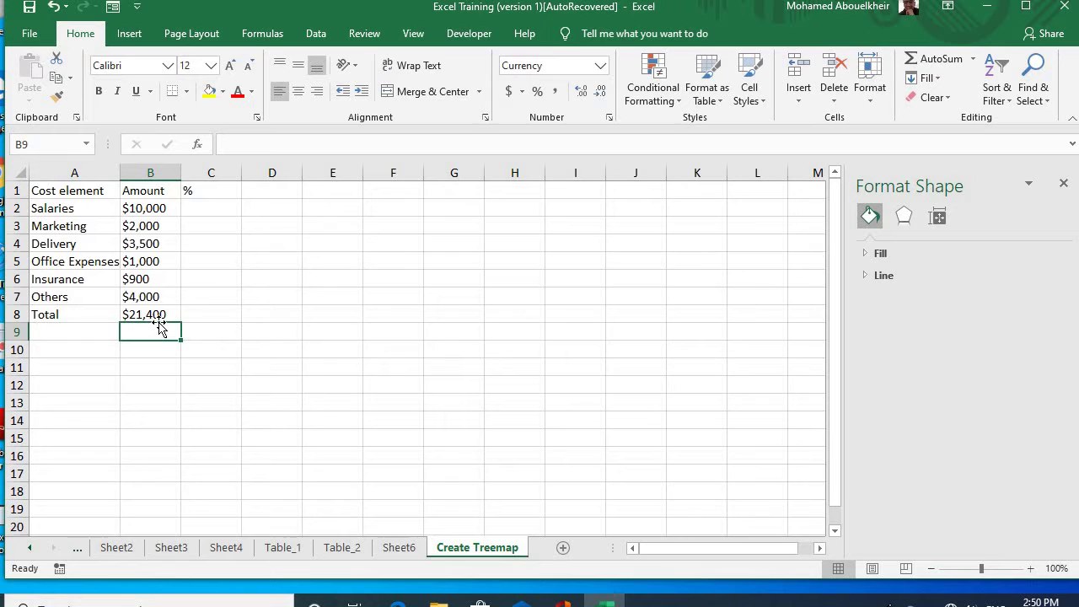
Enter the formula =B2/B8 in cell C2 to calculate the Salaries share of the total
click(231, 210)
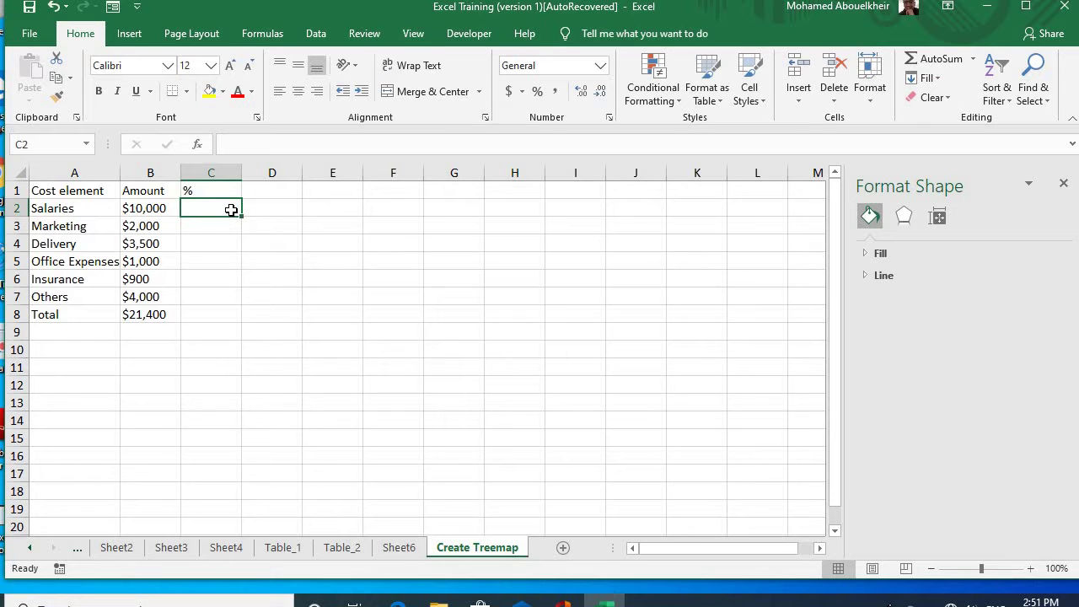
text(=)
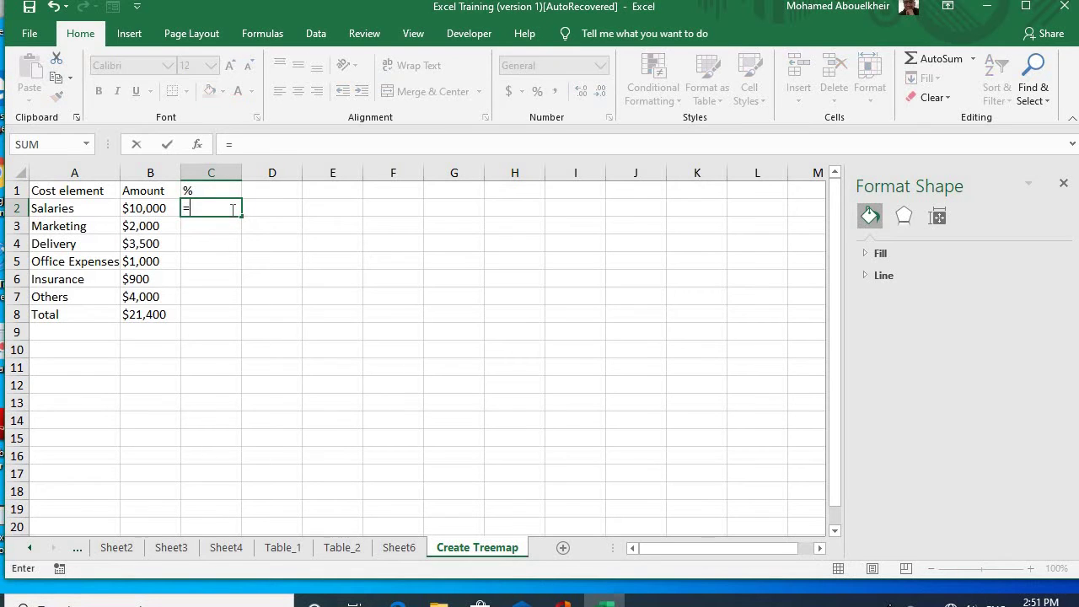
click(145, 209)
text(/)
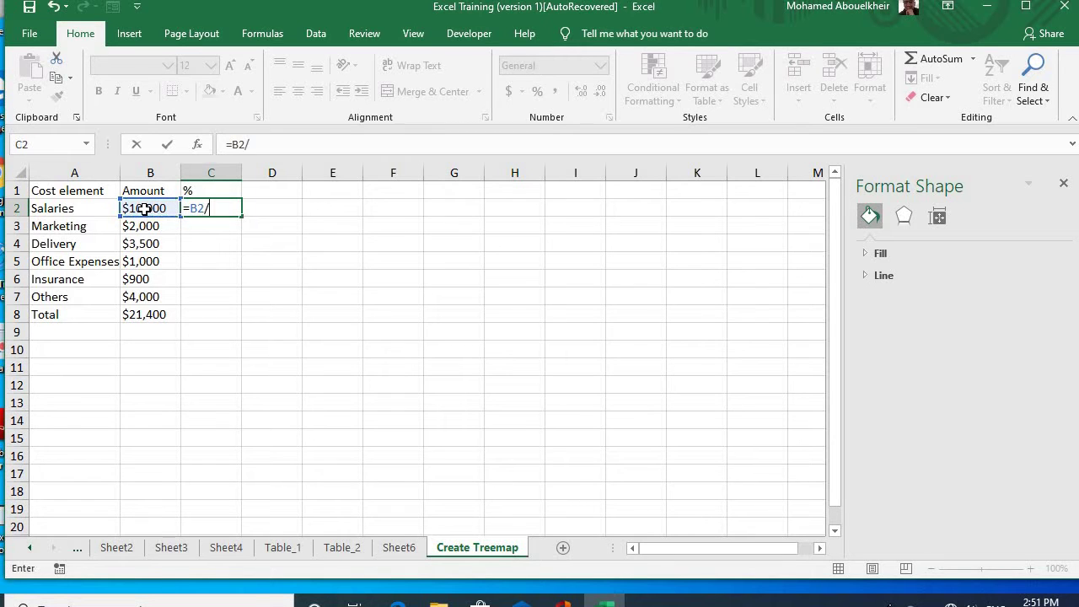
click(149, 316)
key(Return)
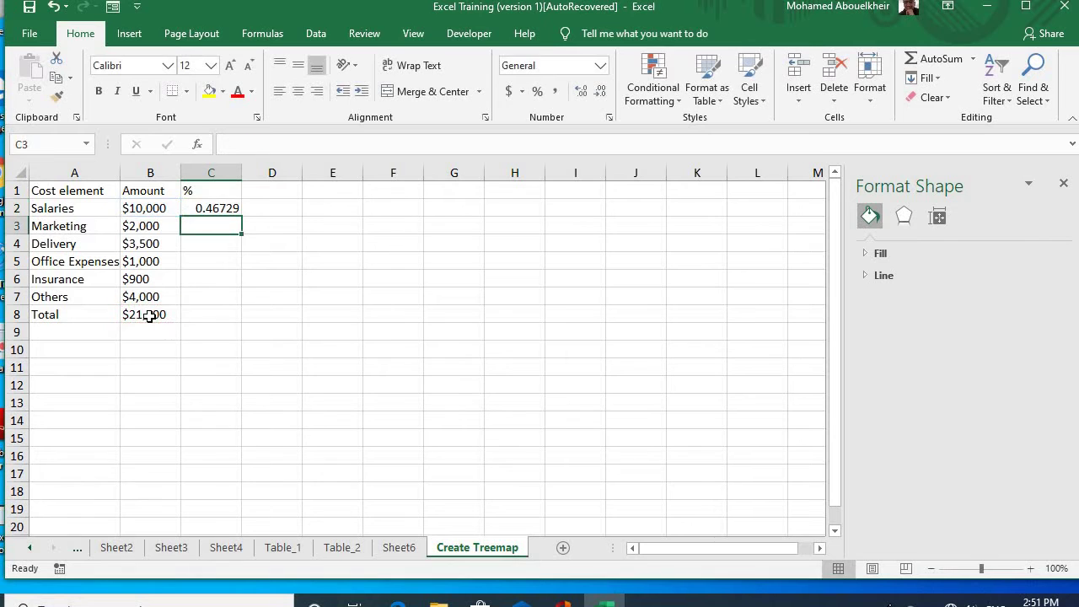
Try to fill the C2 formula down through C7, and check the references in C2 and C3
click(231, 207)
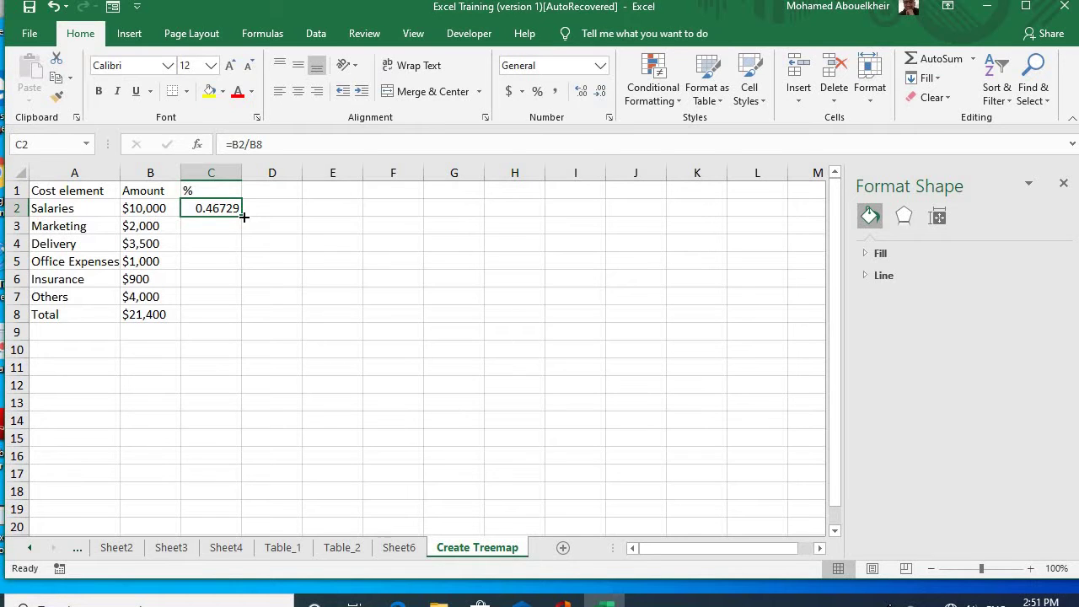
drag(244, 217, 245, 304)
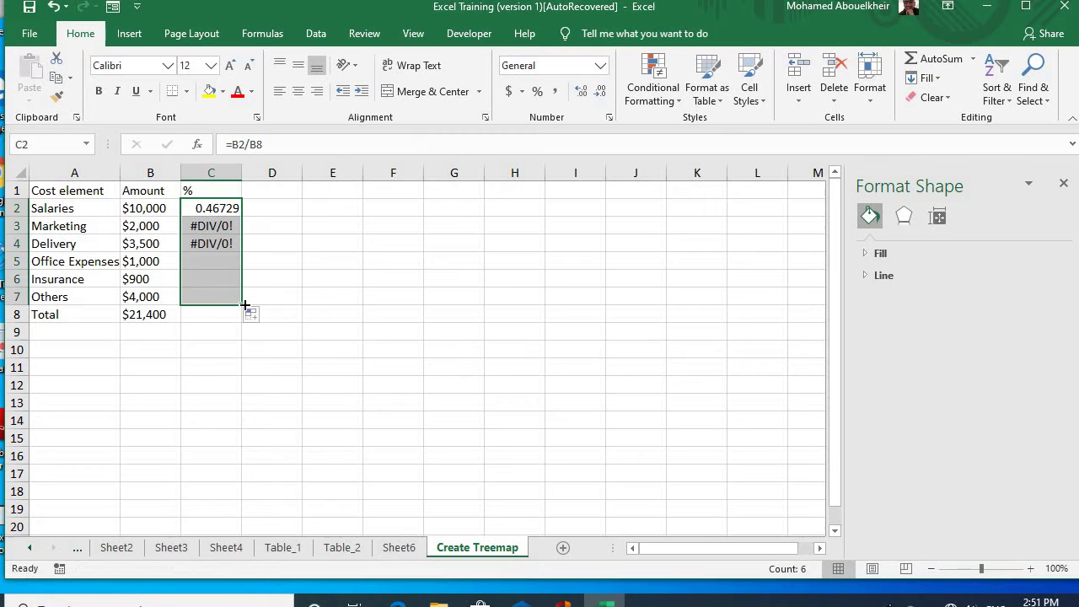
click(209, 207)
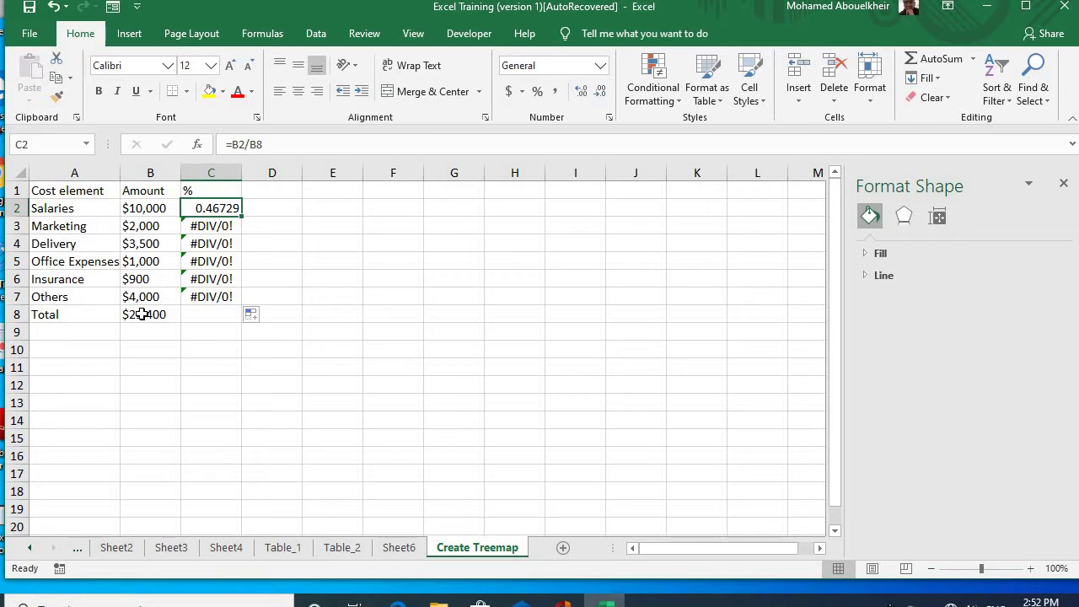
click(212, 232)
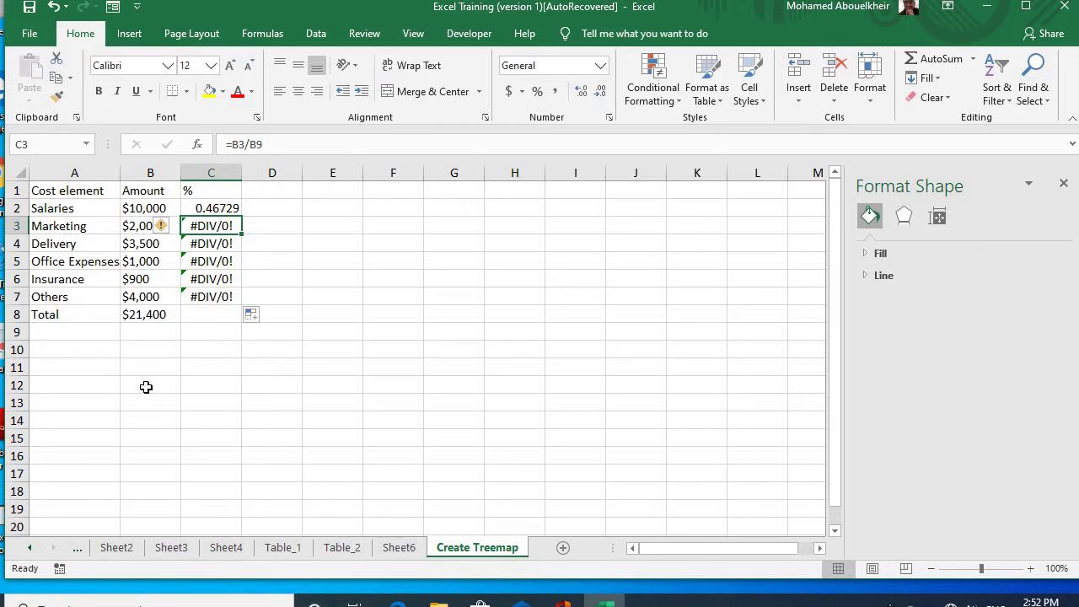
Make the total reference absolute in cell C2 so the formula reads =B2/$B$8
click(210, 207)
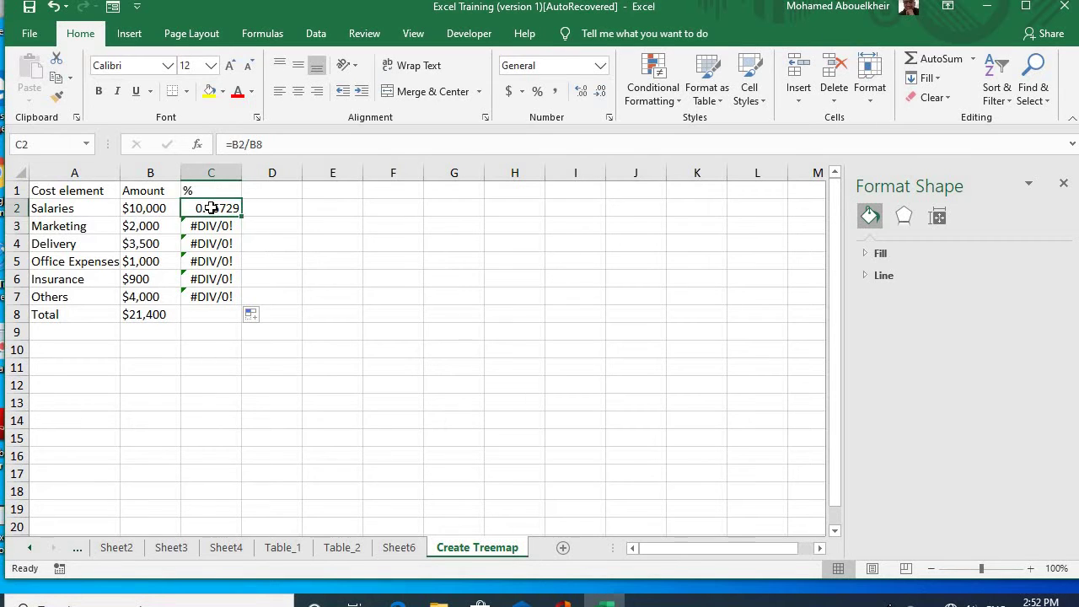
click(249, 144)
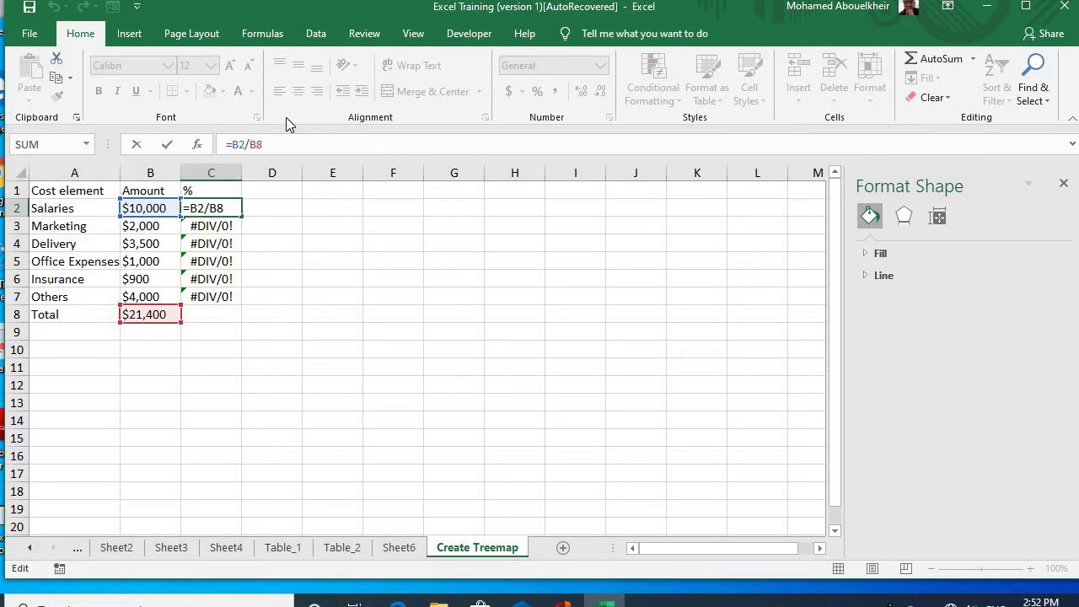
text($B$)
key(Return)
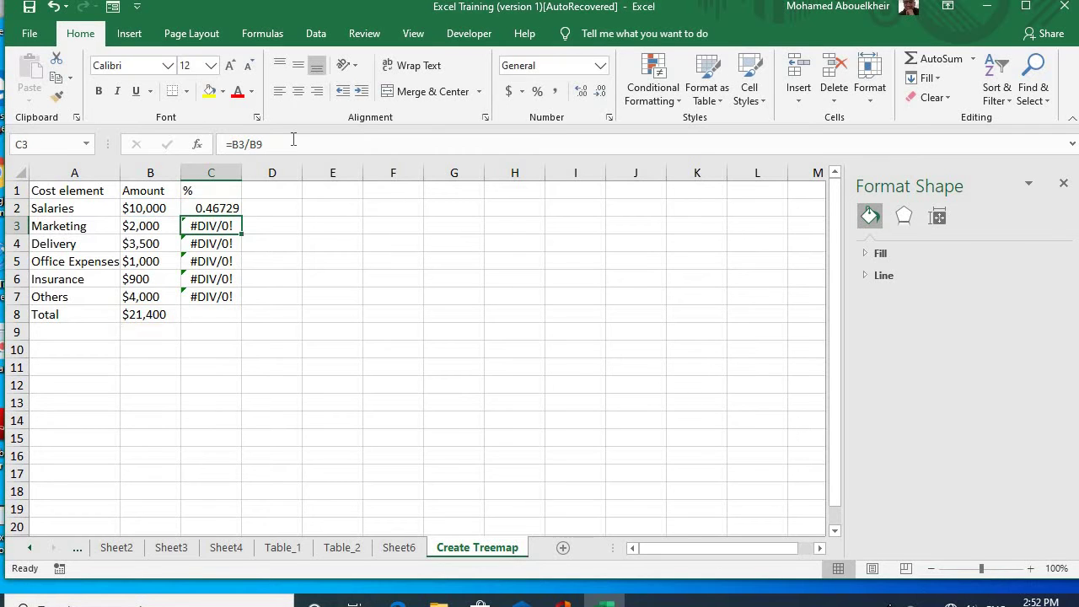
Fill the C2 formula down through C7 and check the copied formulas in C3 and C4
click(198, 209)
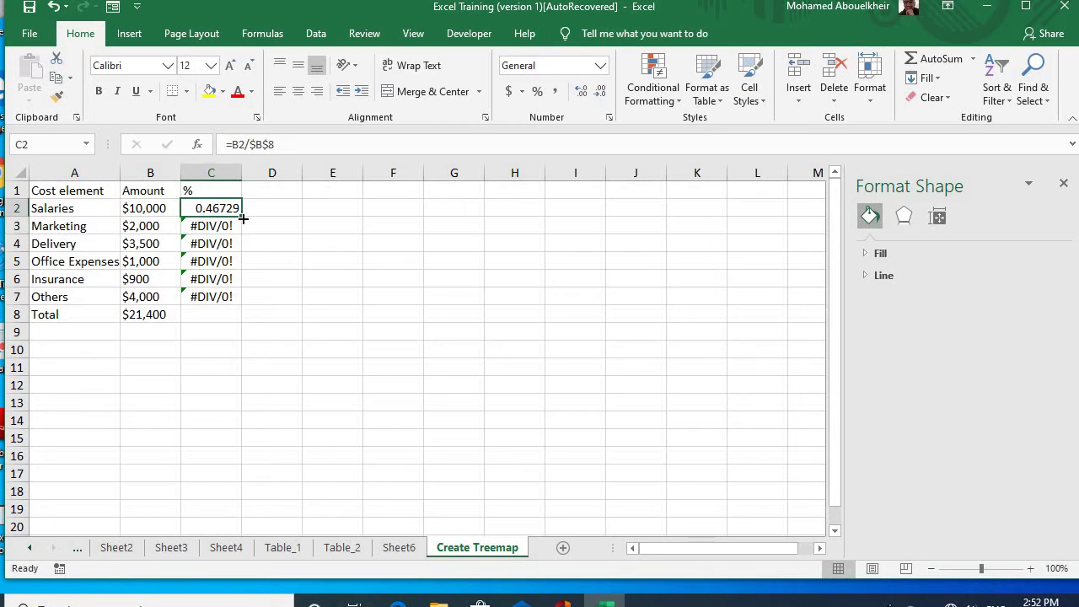
drag(242, 218, 238, 309)
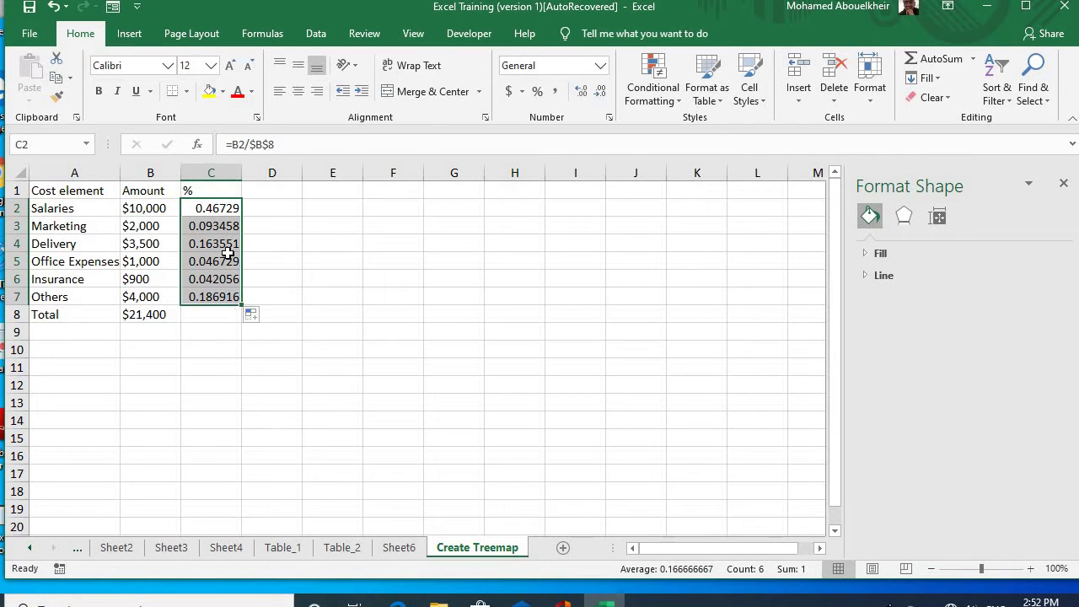
click(218, 228)
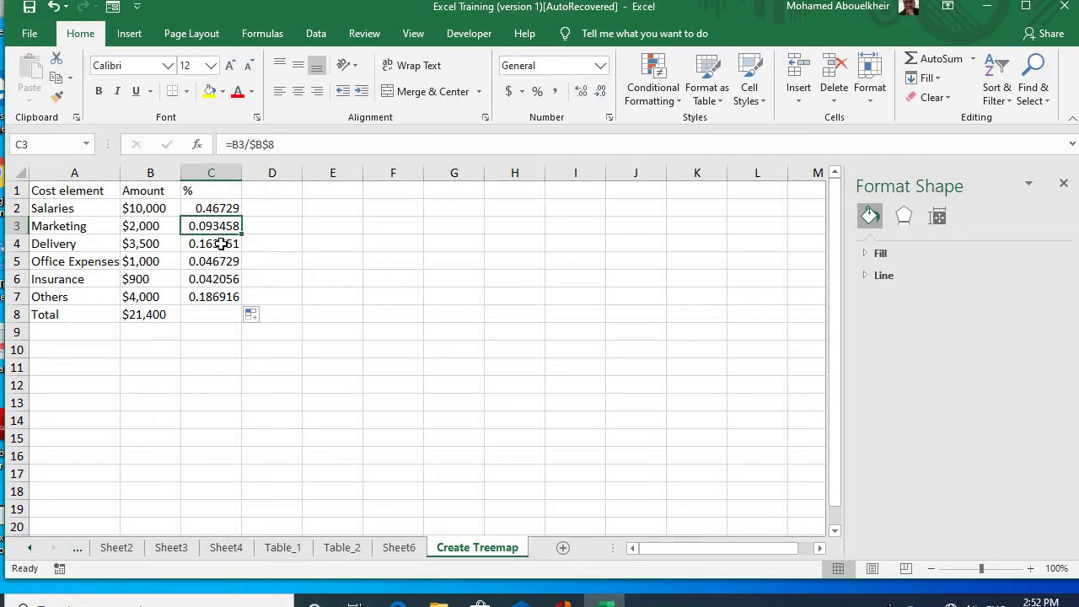
click(218, 245)
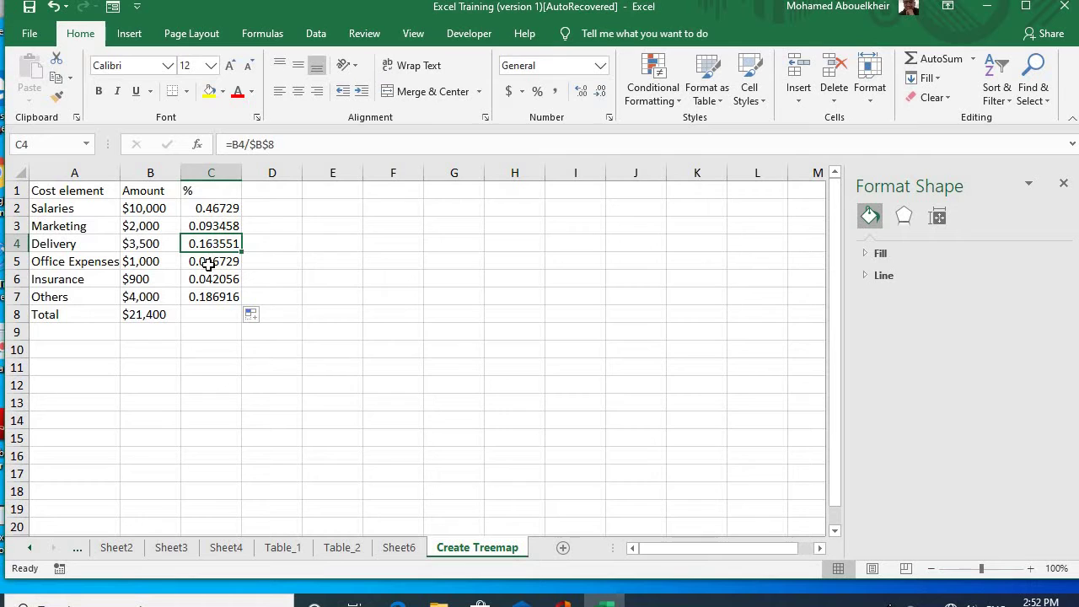
Copy the total formula from B8 across into C8 to sum the percentage shares in C2:C7
click(209, 264)
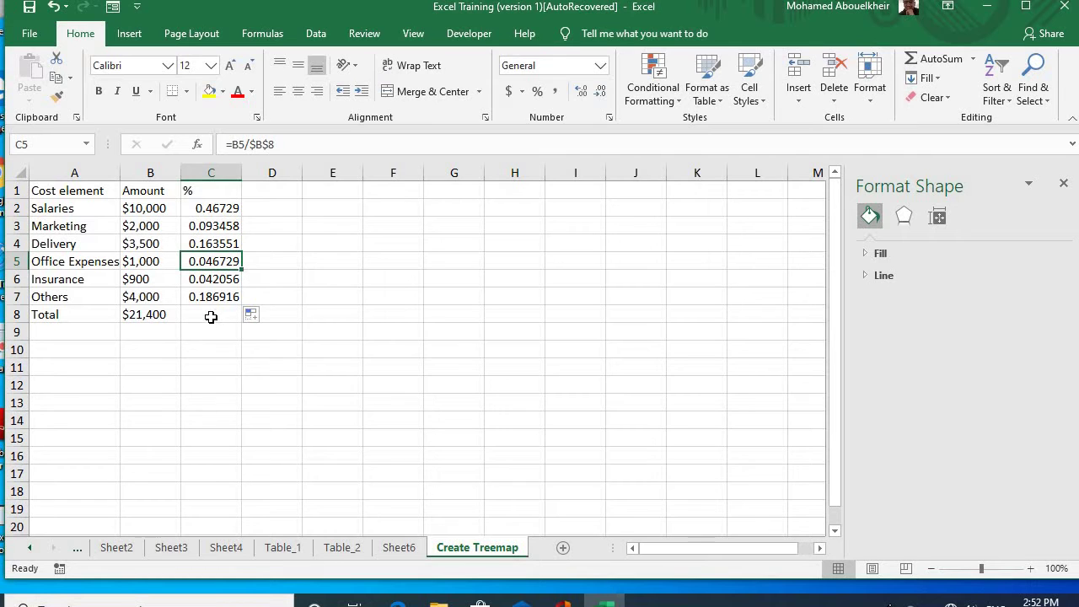
drag(210, 316, 152, 313)
click(152, 313)
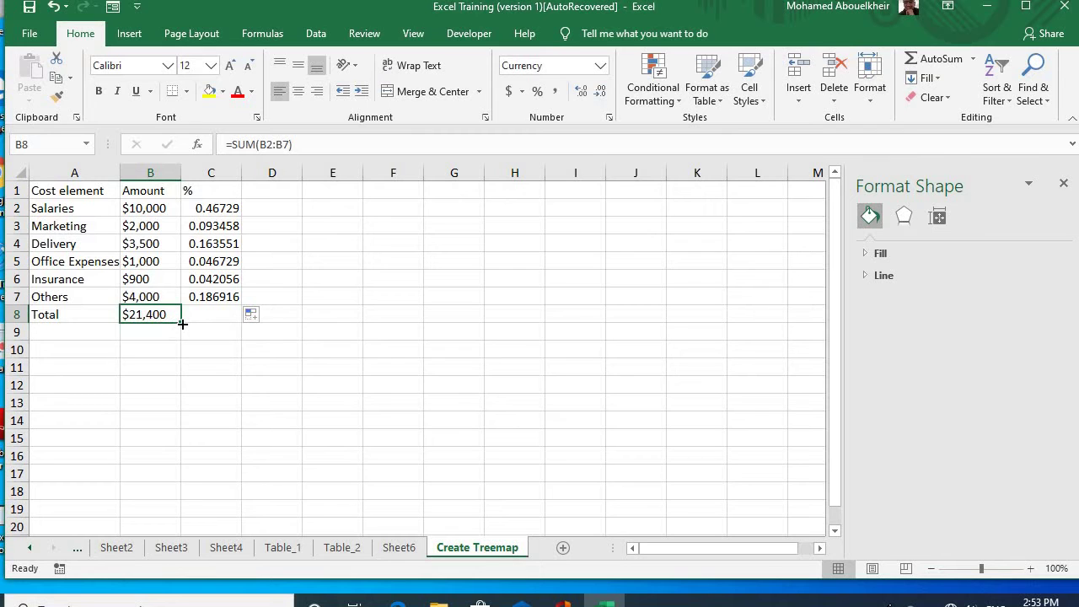
drag(182, 324, 265, 314)
click(220, 318)
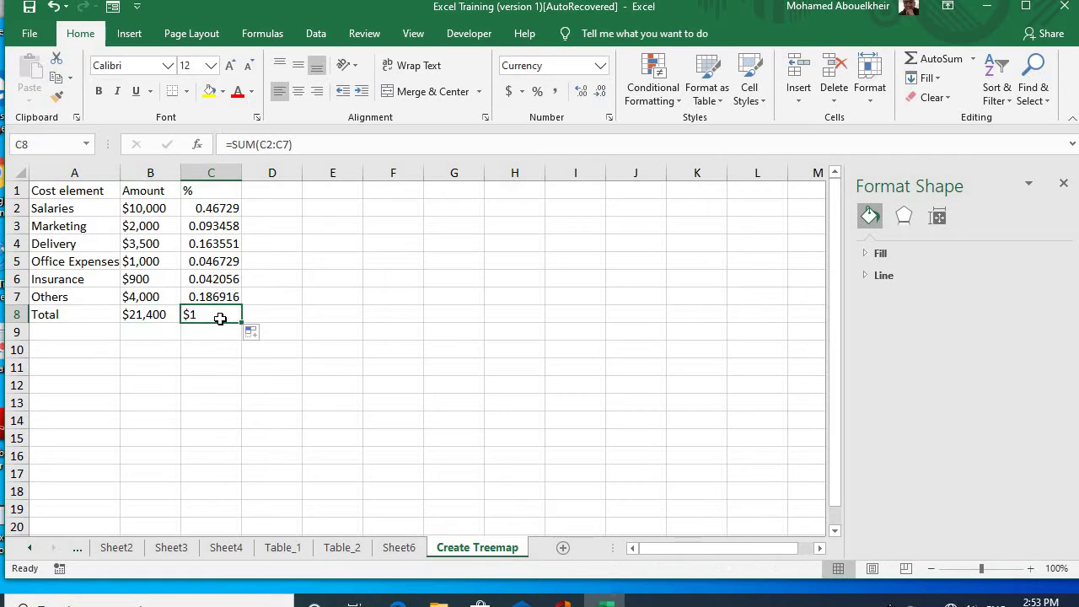
Format column C as Percentage with 0 decimal places and left-align its cells
click(210, 214)
click(211, 173)
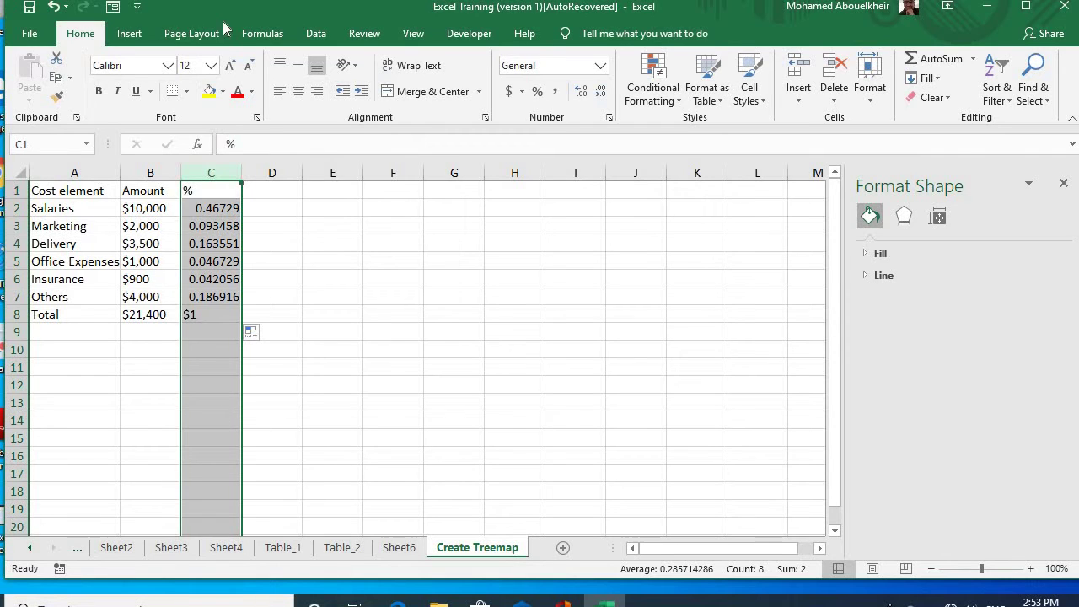
right_click(222, 245)
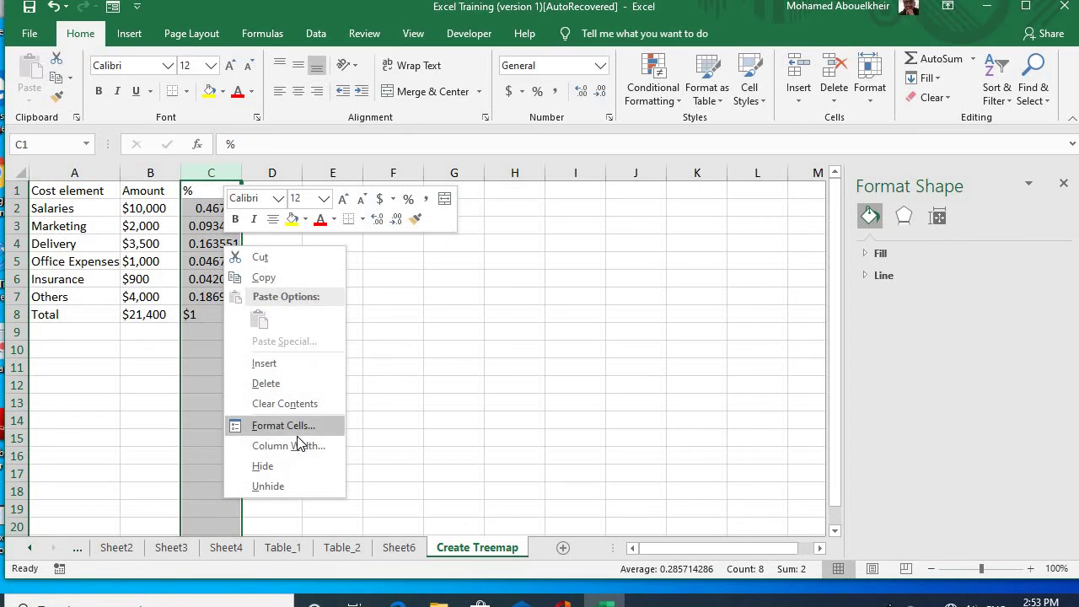
click(284, 426)
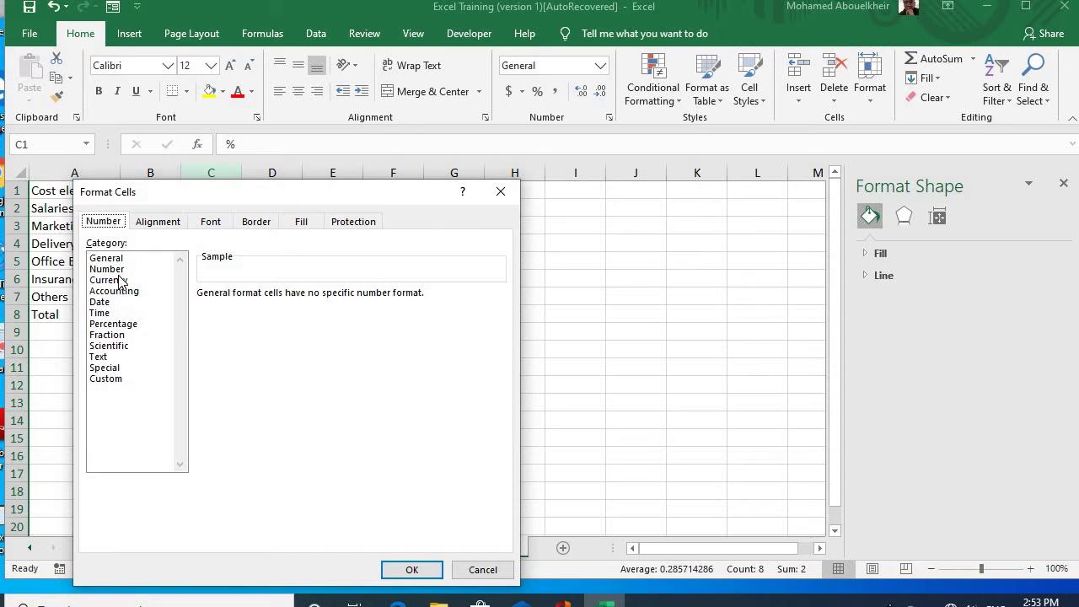
click(122, 328)
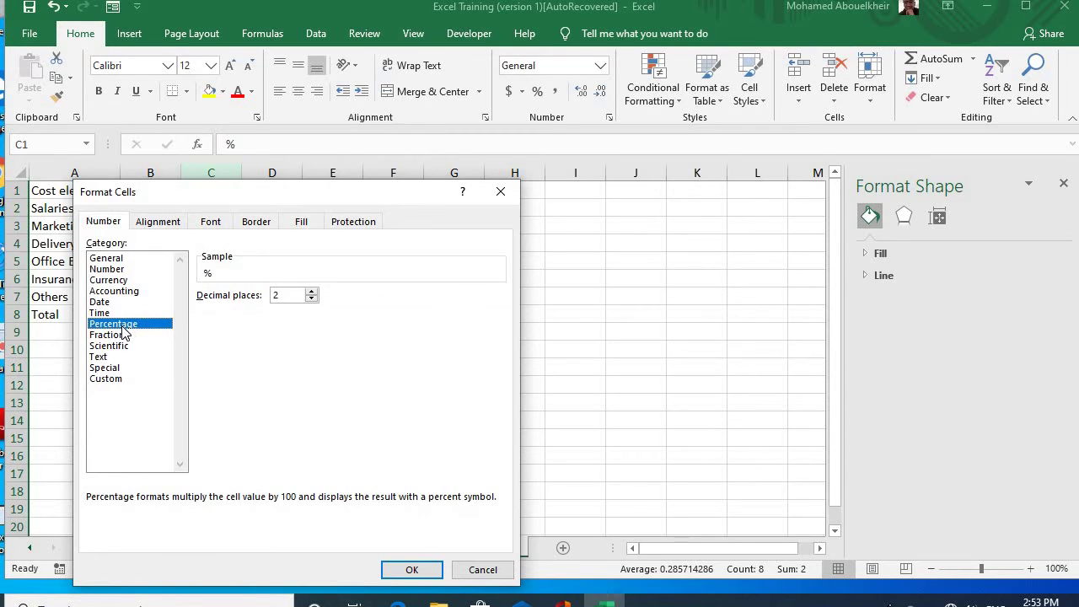
click(311, 298)
click(311, 298)
click(411, 569)
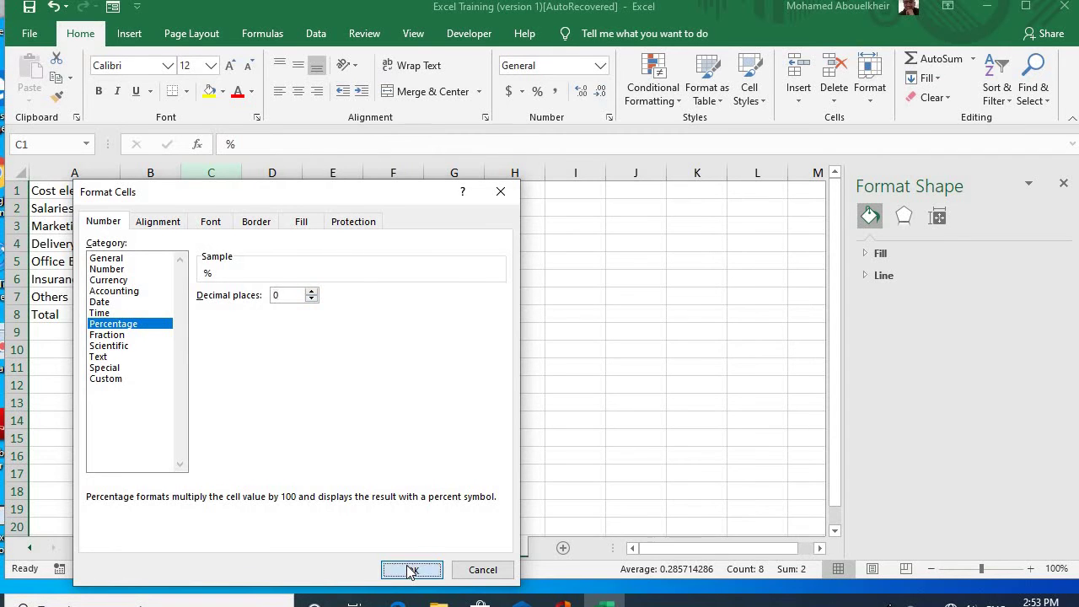
click(279, 91)
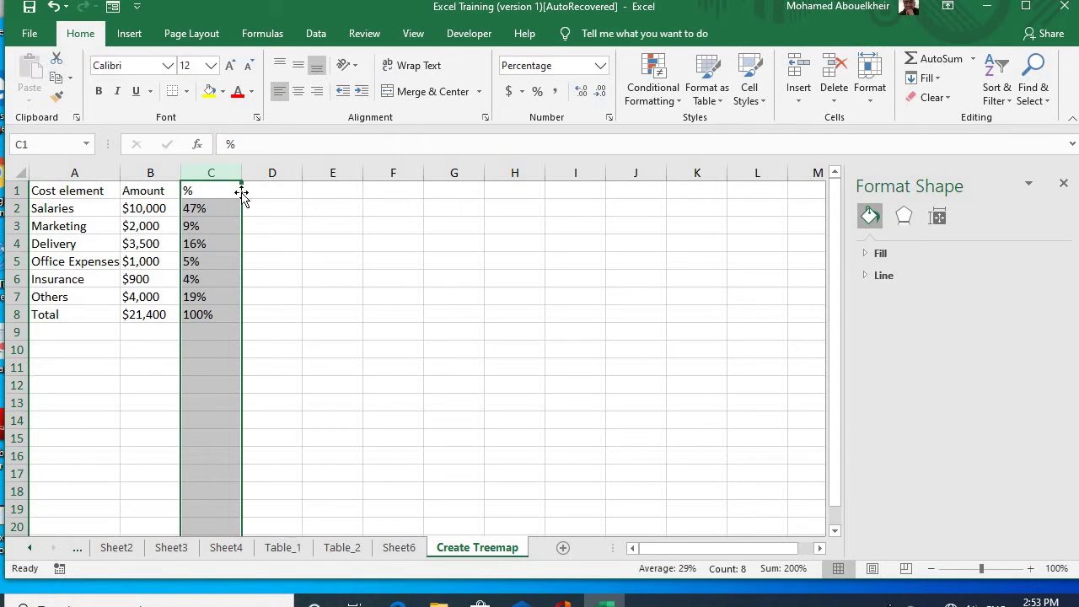
click(308, 327)
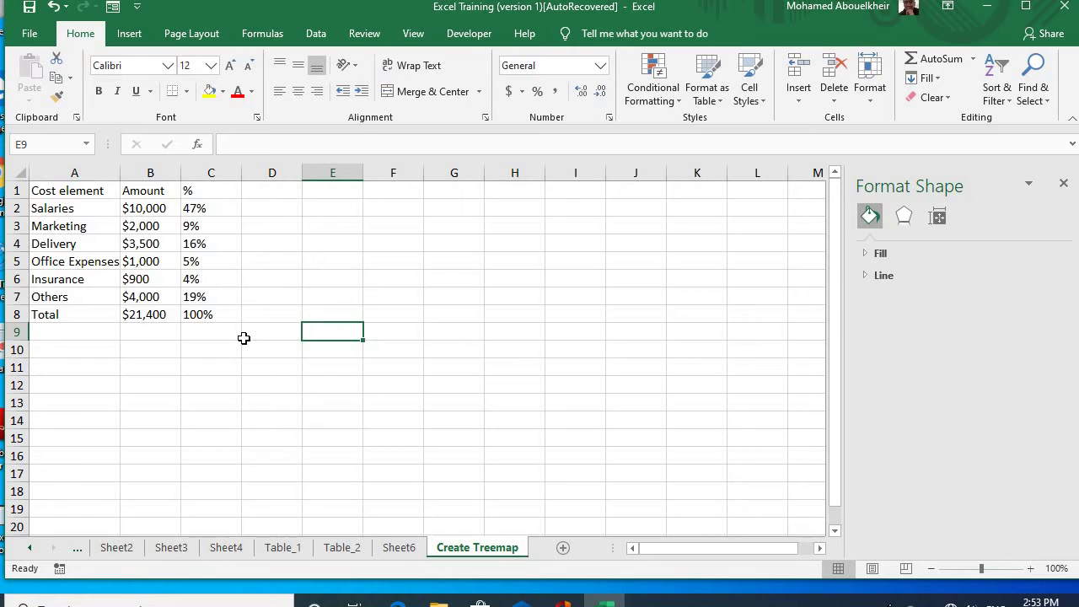
Insert a Treemap hierarchy chart on the Create Treemap sheet from the cost table
click(74, 210)
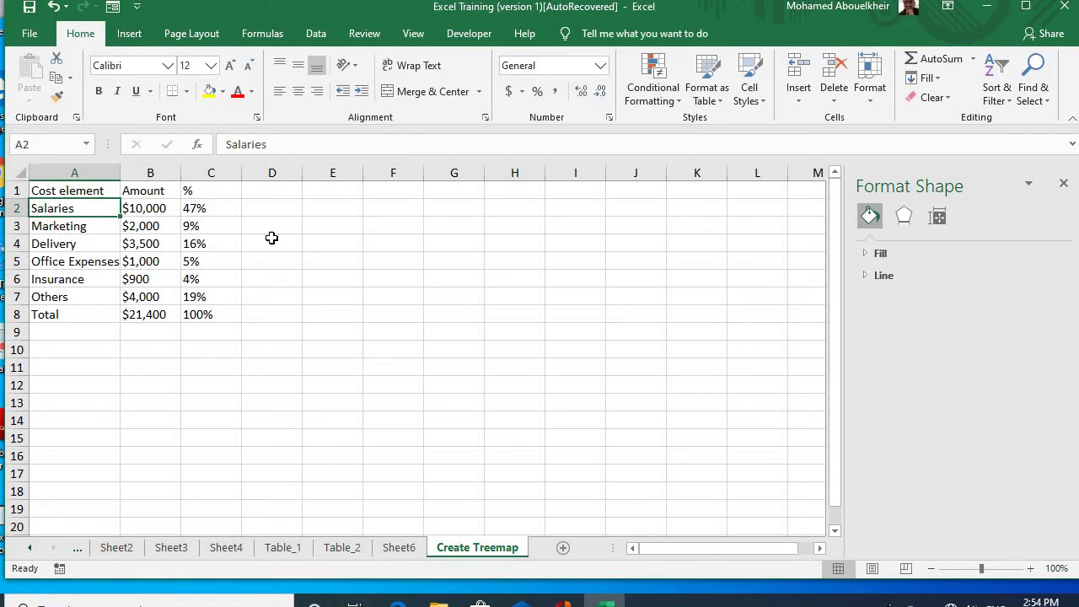
click(277, 209)
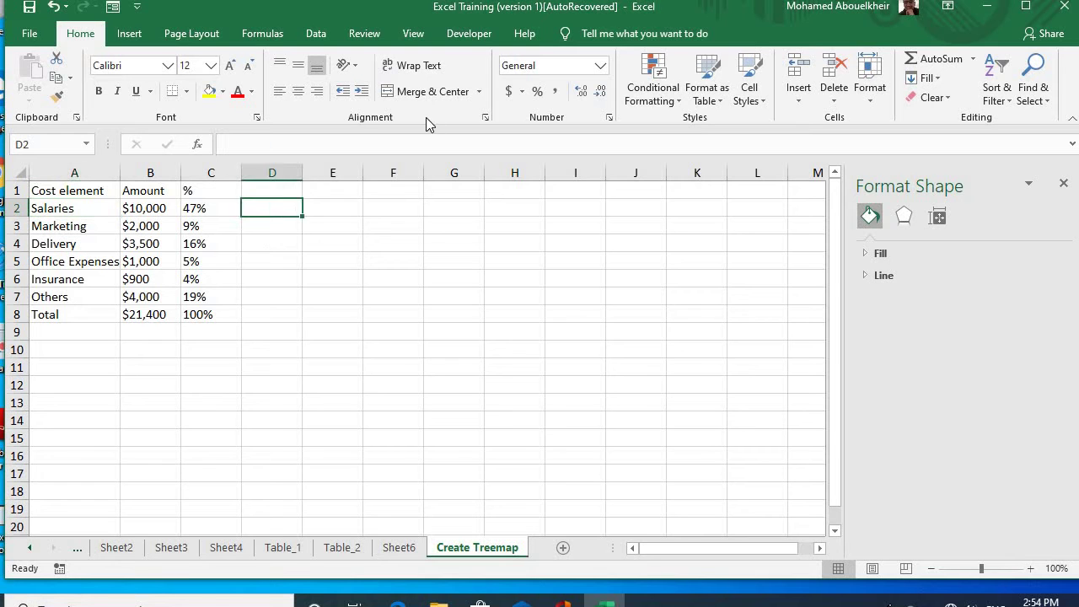
click(131, 33)
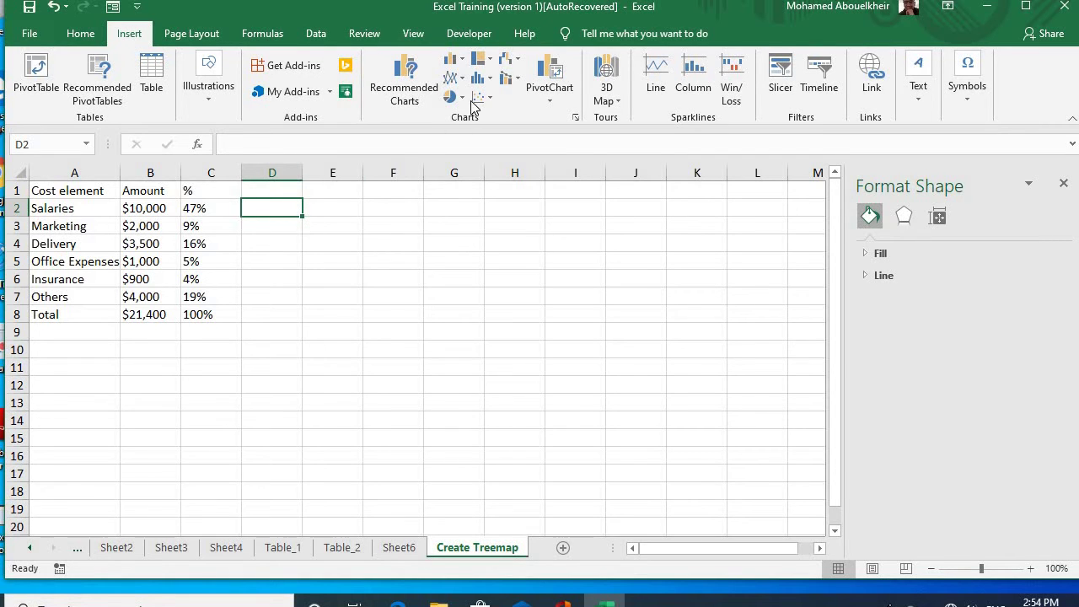
click(480, 61)
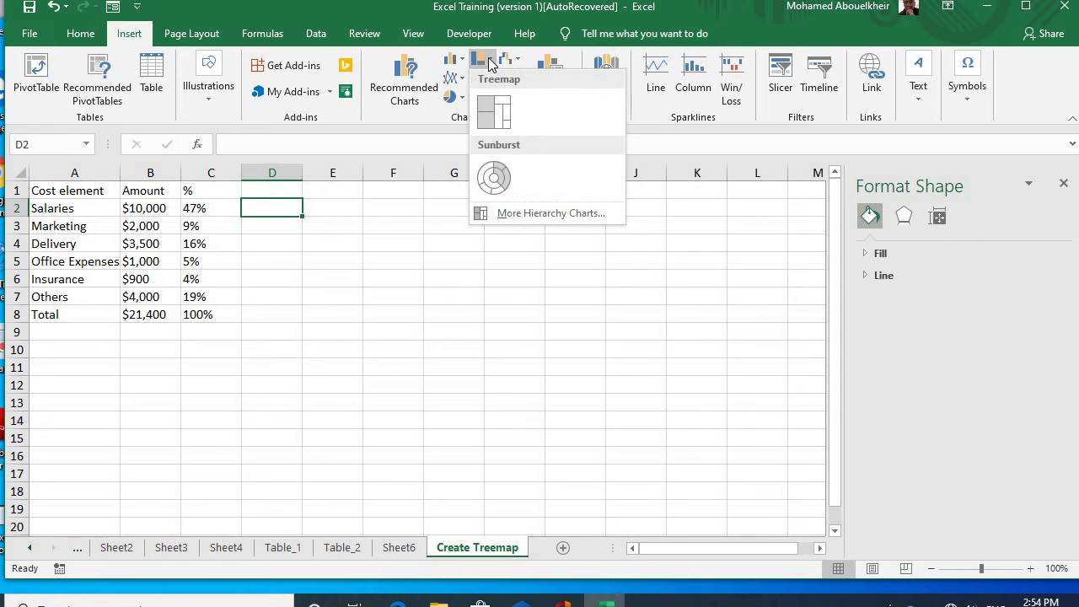
click(490, 63)
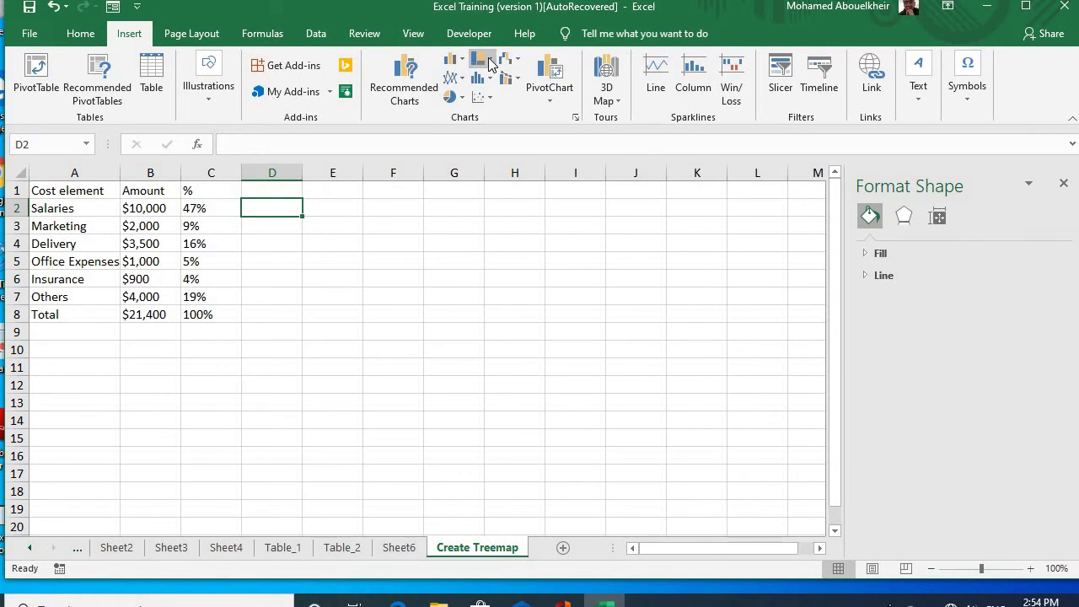
click(490, 63)
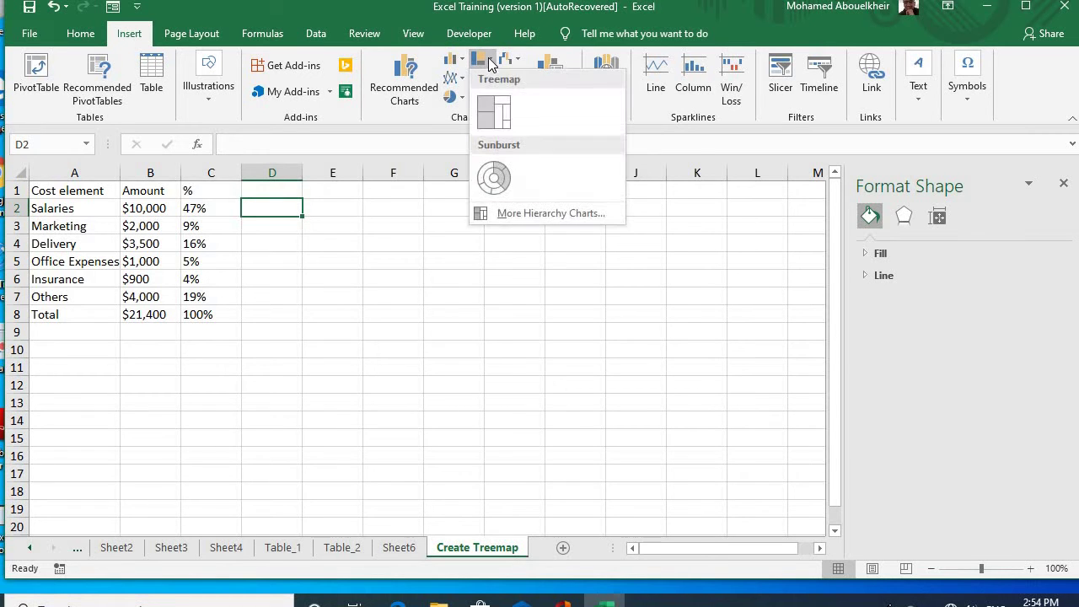
click(504, 119)
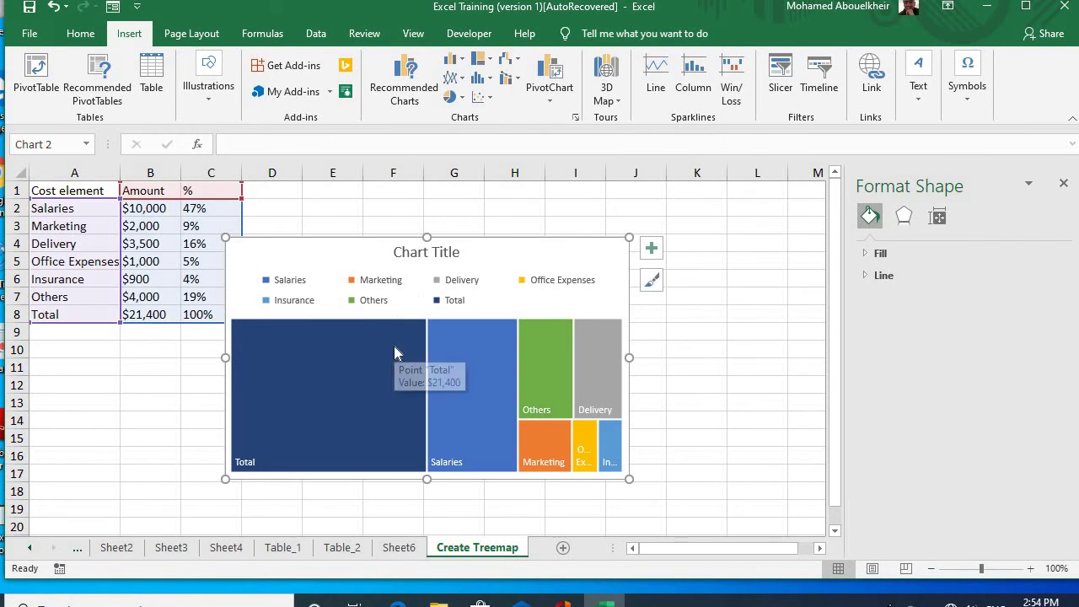
Remove both the Amount and % series from the treemap's data source
right_click(537, 254)
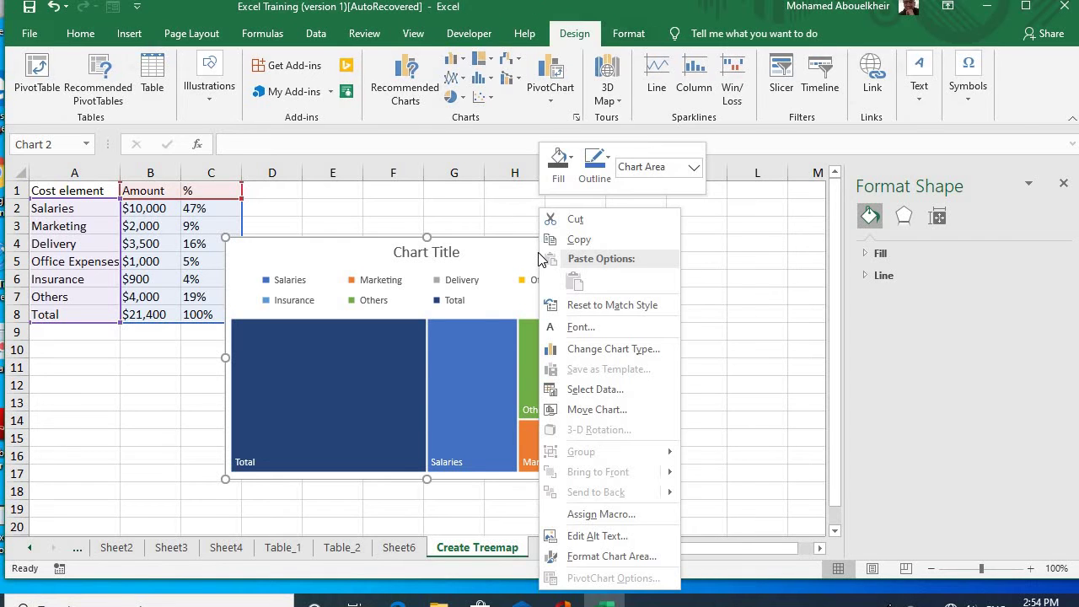
click(623, 400)
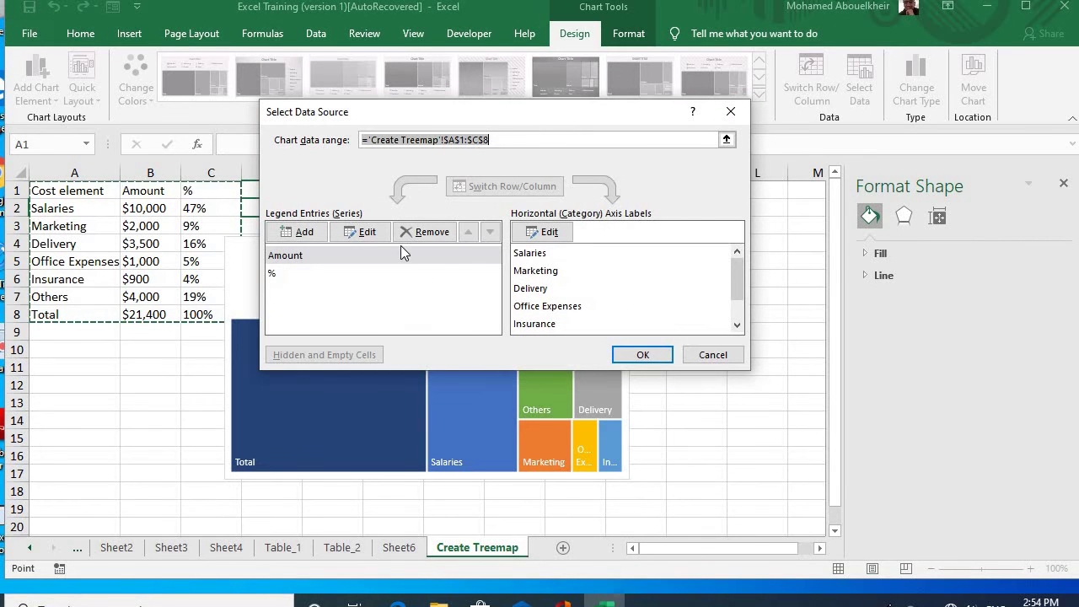
click(422, 233)
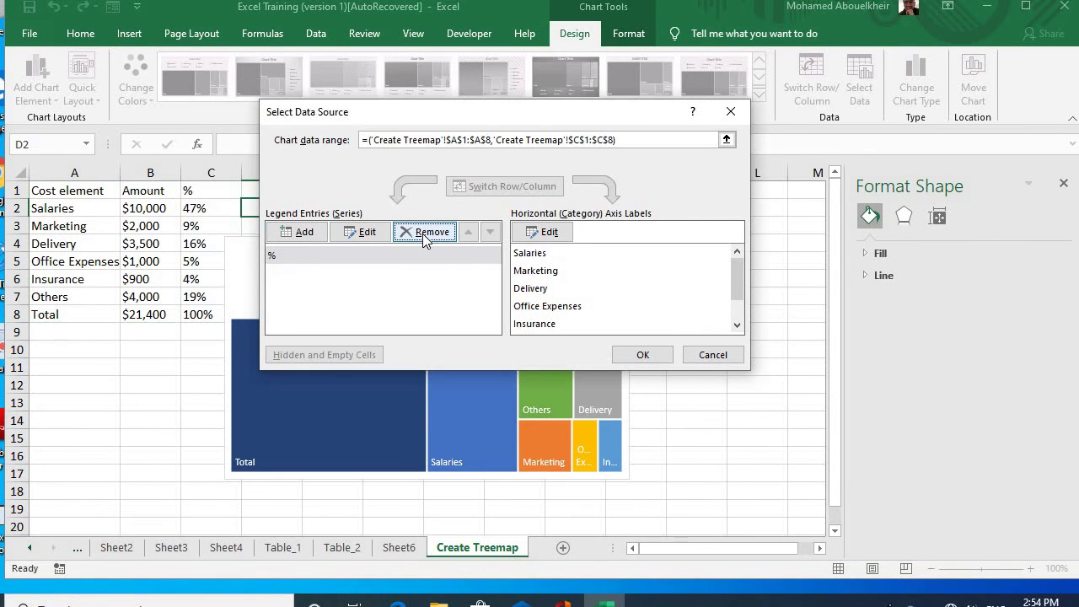
click(422, 233)
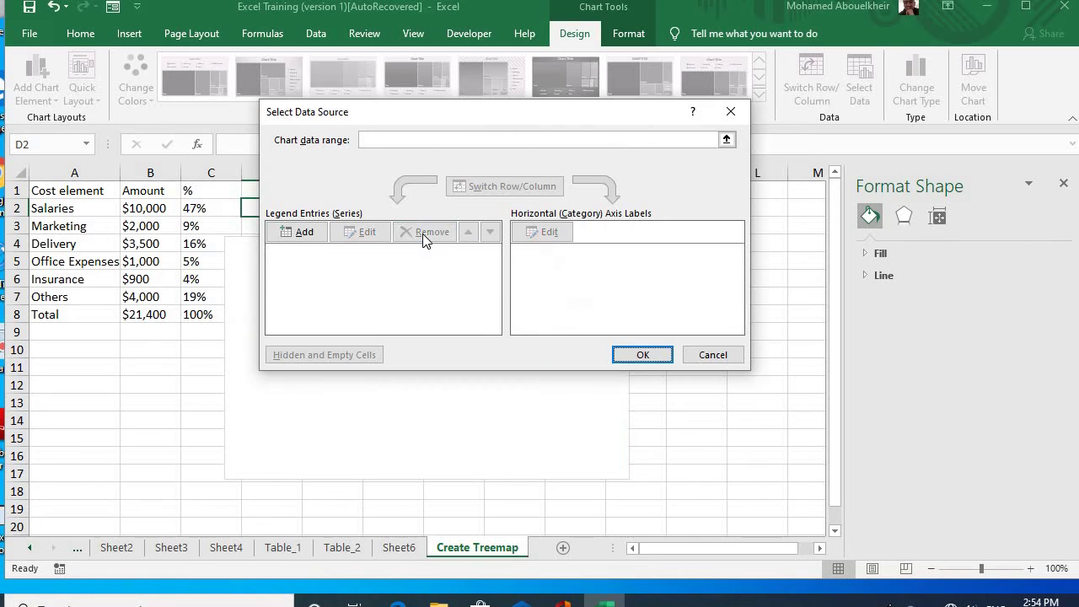
Add a chart series named "Cost map" with its values reference set to cell C7 of the Create Treemap sheet
click(306, 231)
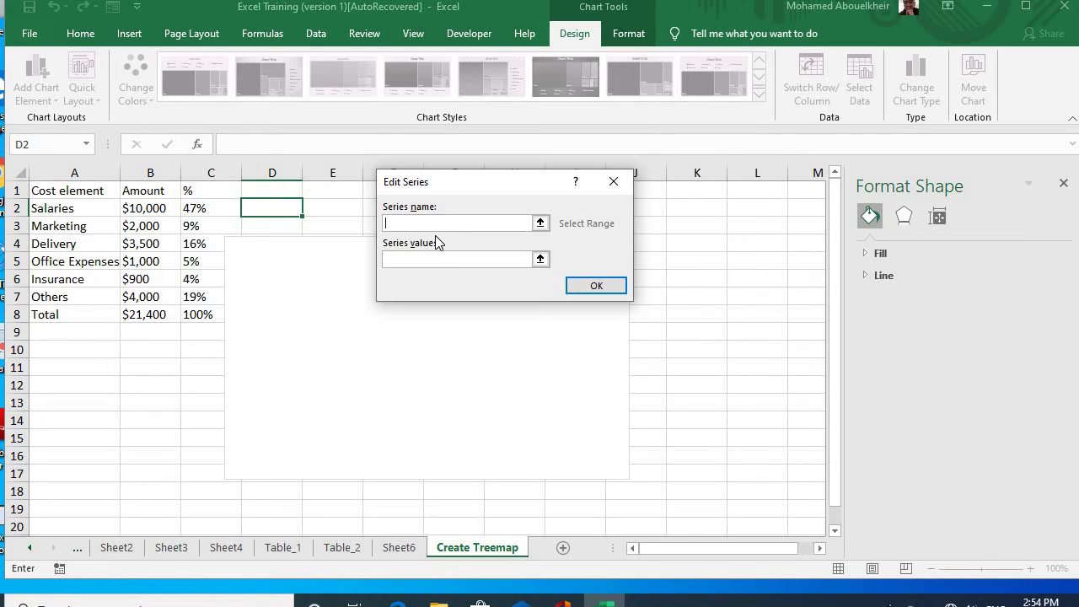
text(Cost map)
click(540, 260)
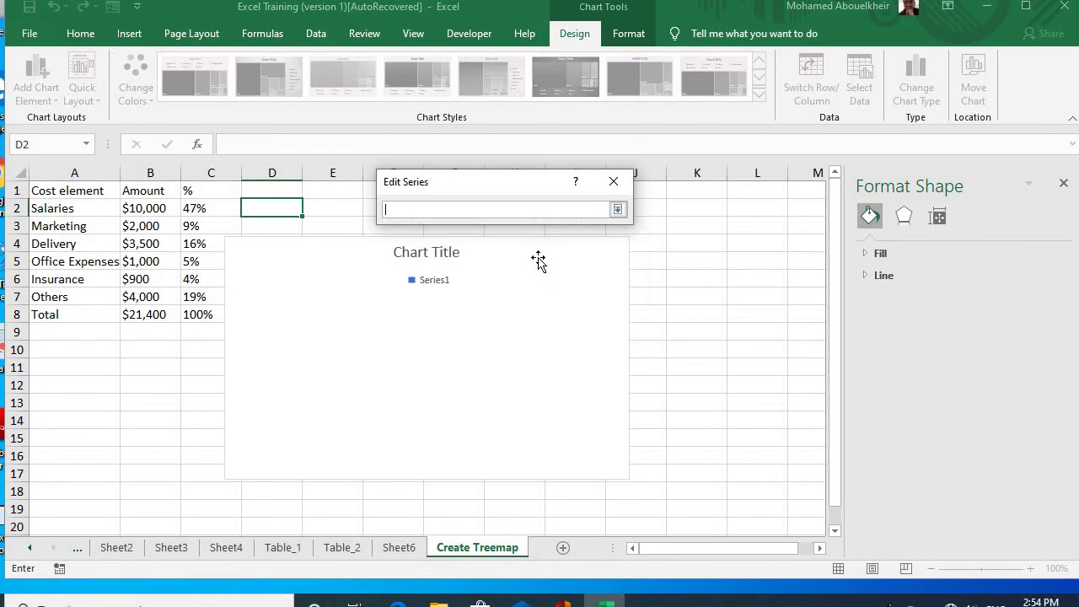
click(194, 210)
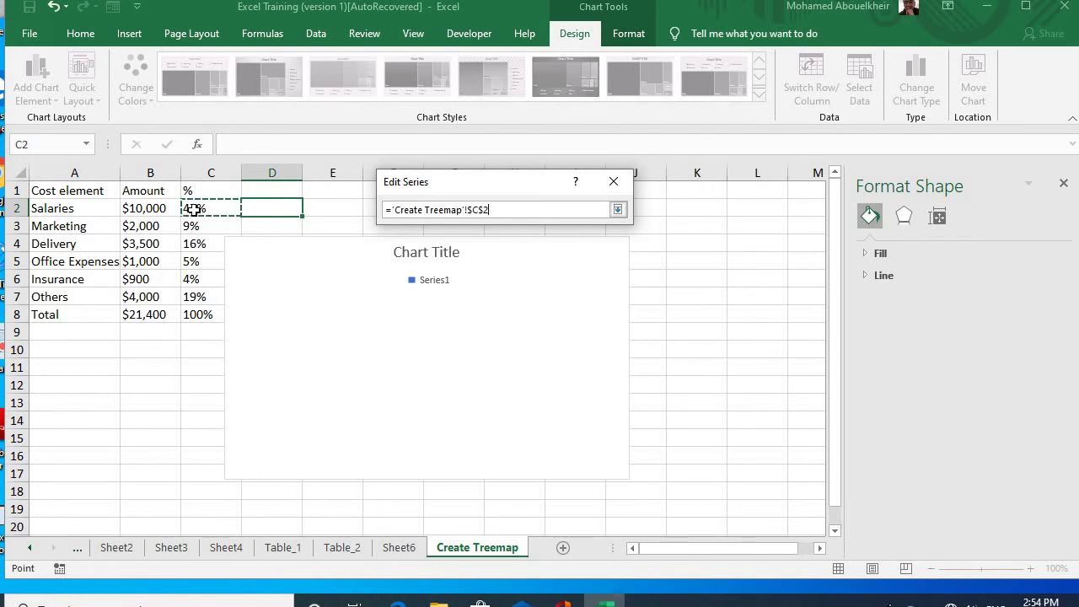
drag(194, 209, 195, 295)
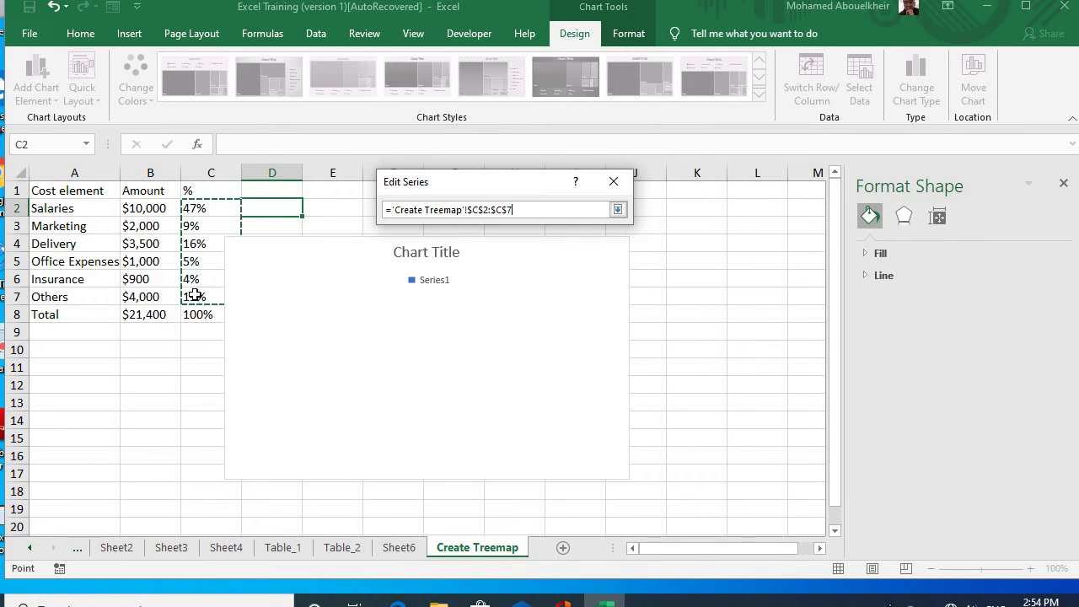
click(195, 295)
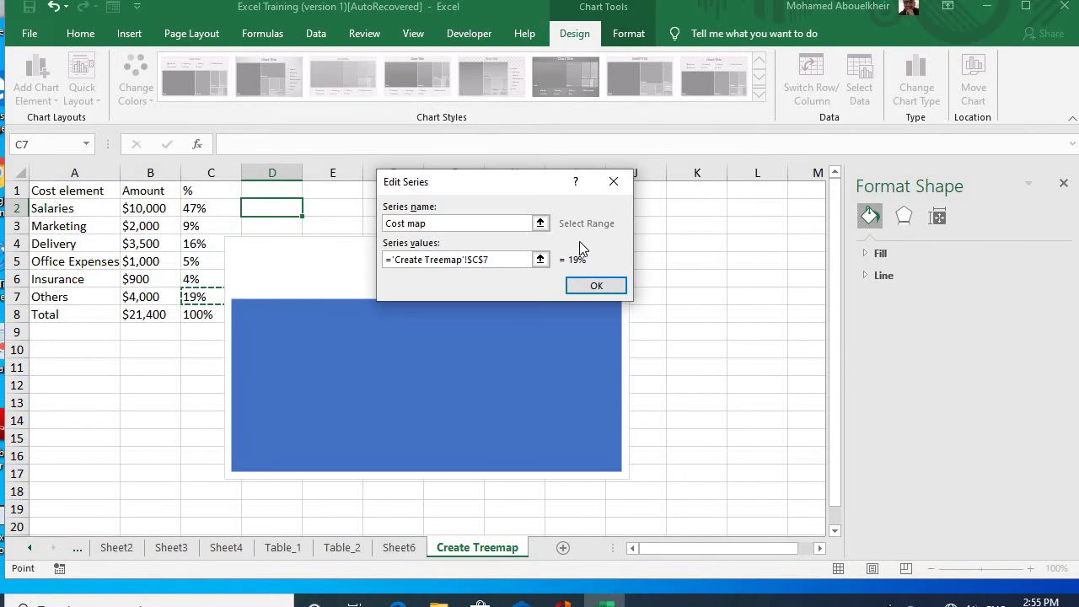
click(610, 287)
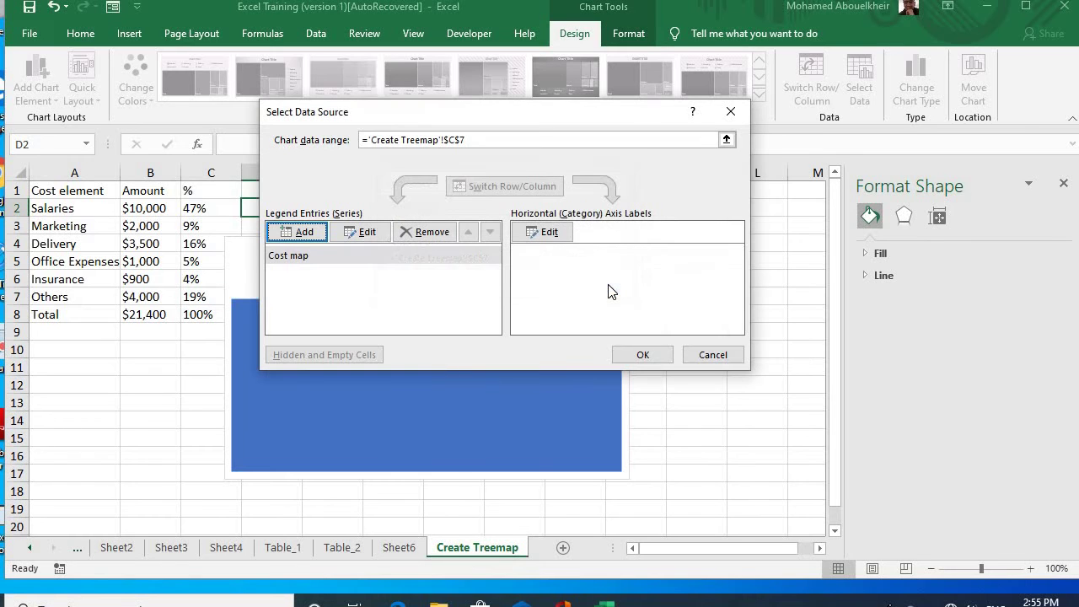
Set the chart's category axis labels to the cost elements in A2:A7 and apply the data source changes
click(548, 232)
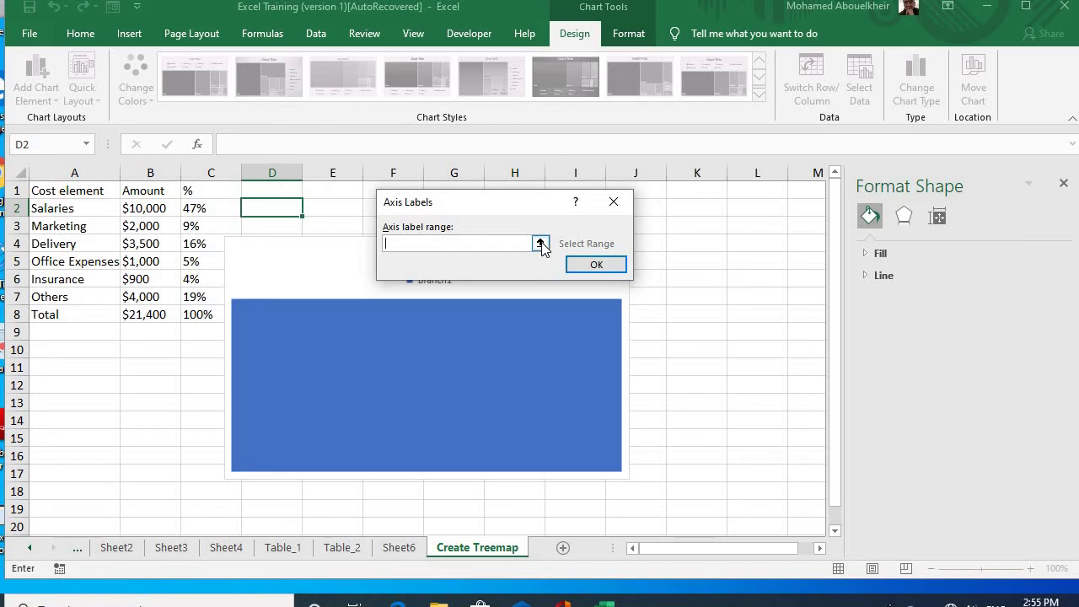
click(540, 243)
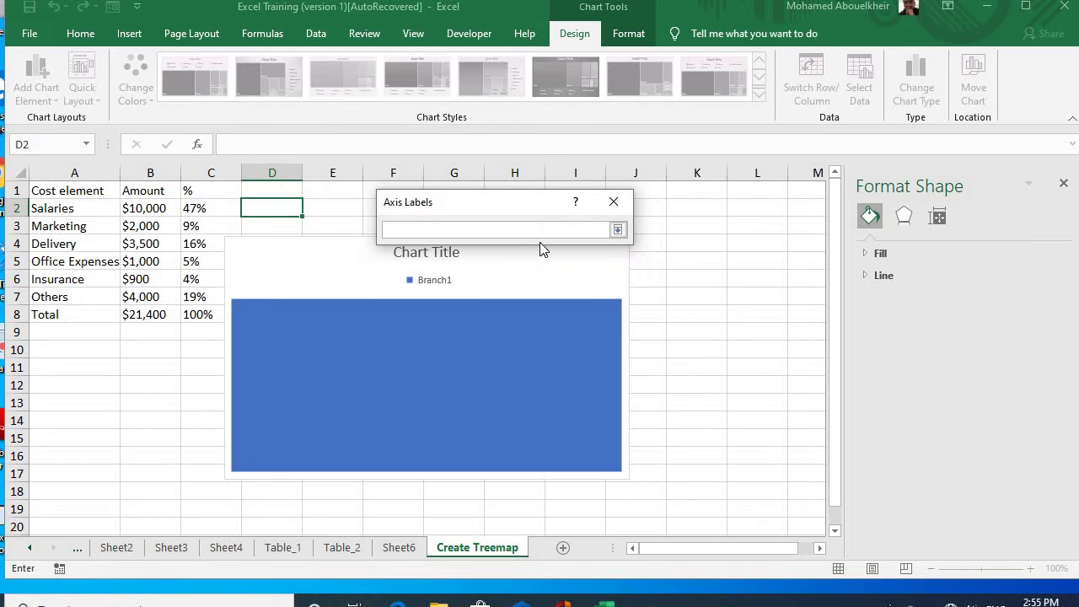
click(56, 211)
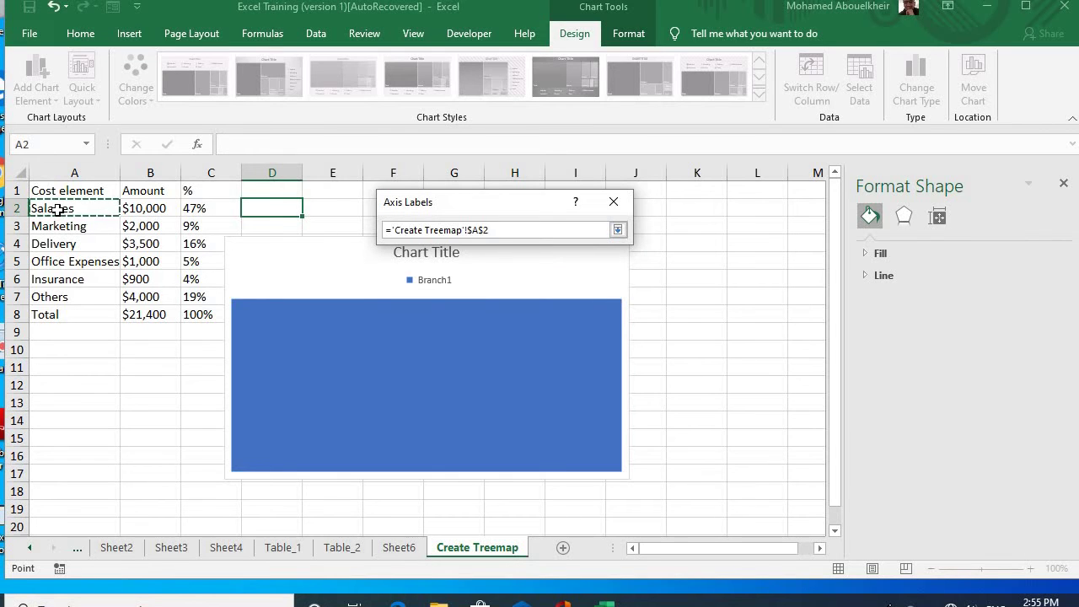
drag(56, 210, 55, 301)
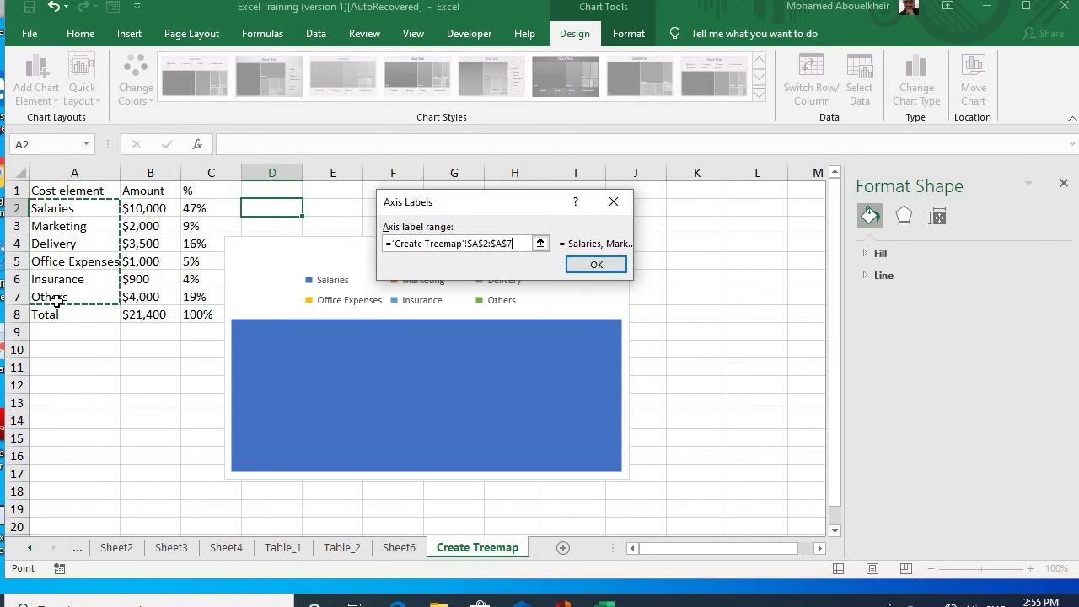
click(594, 265)
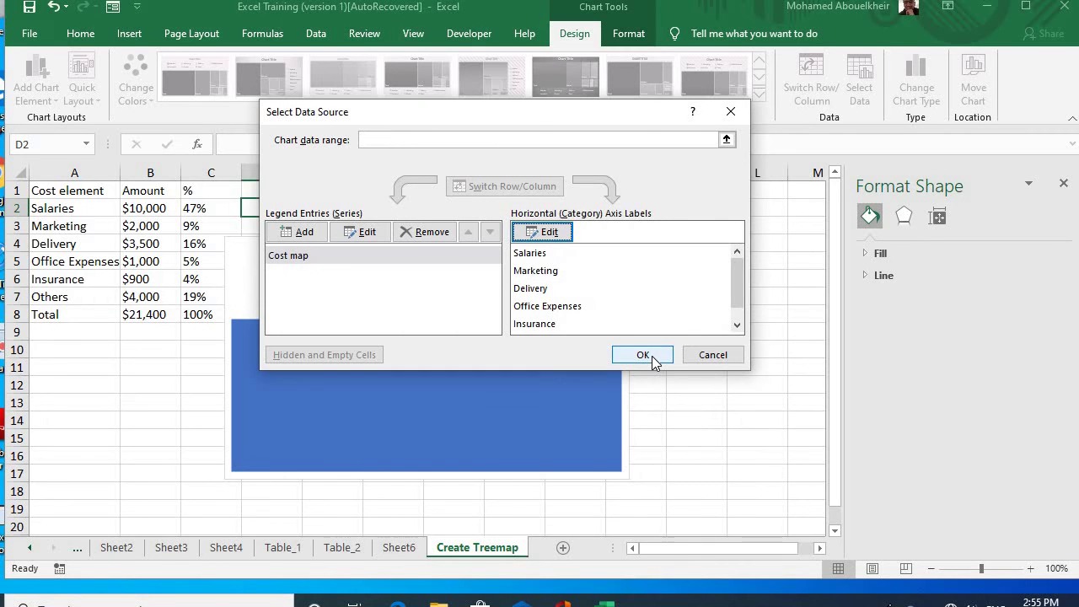
click(646, 355)
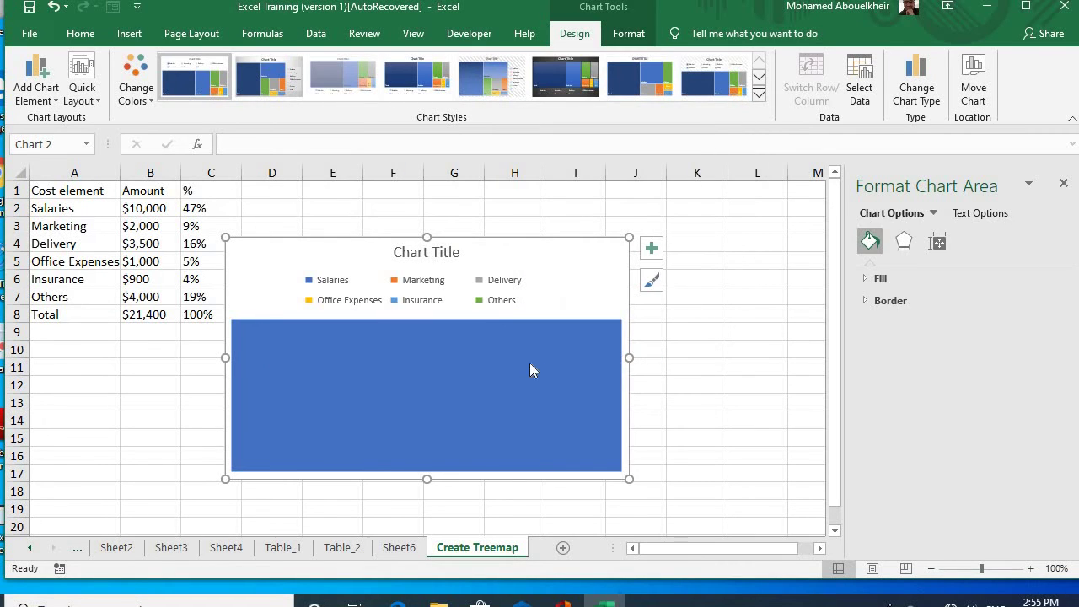
Set the Cost map series values to the percentages in C2:C7 of the Create Treemap sheet and apply the data source change
click(487, 361)
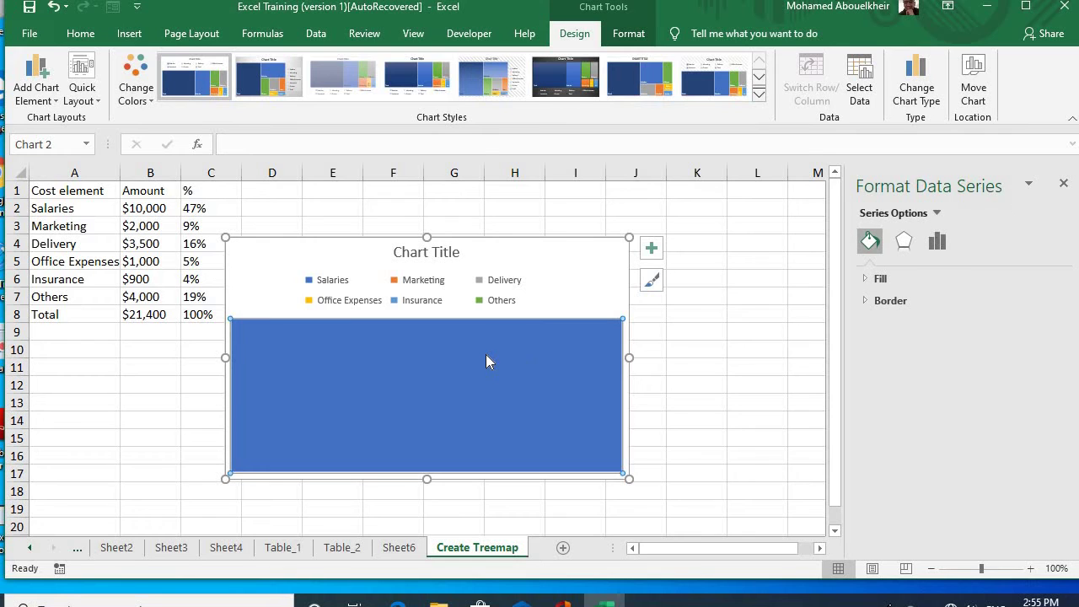
right_click(554, 291)
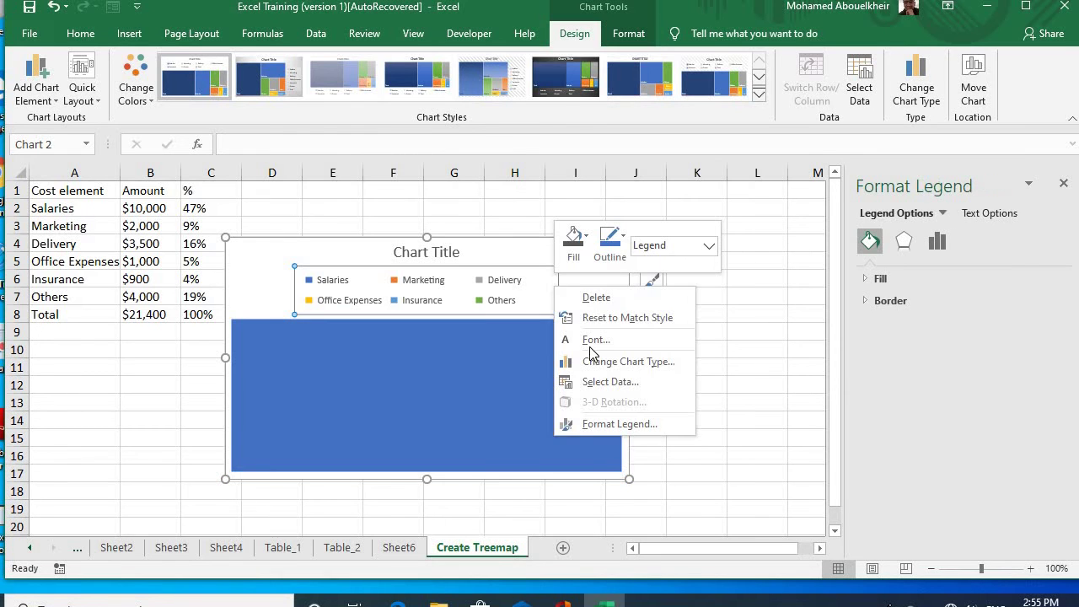
click(605, 384)
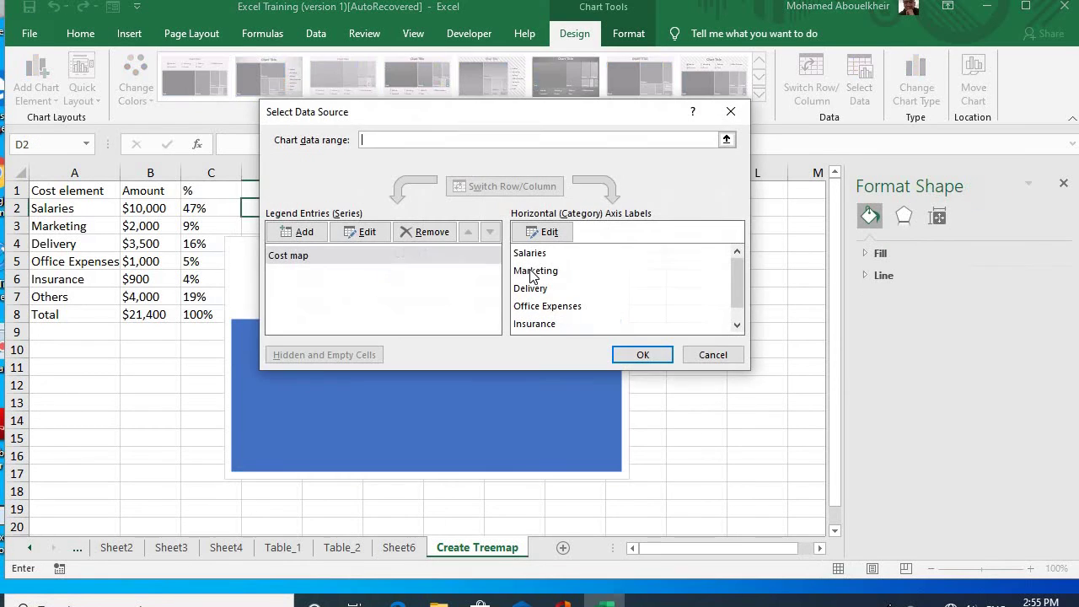
click(377, 263)
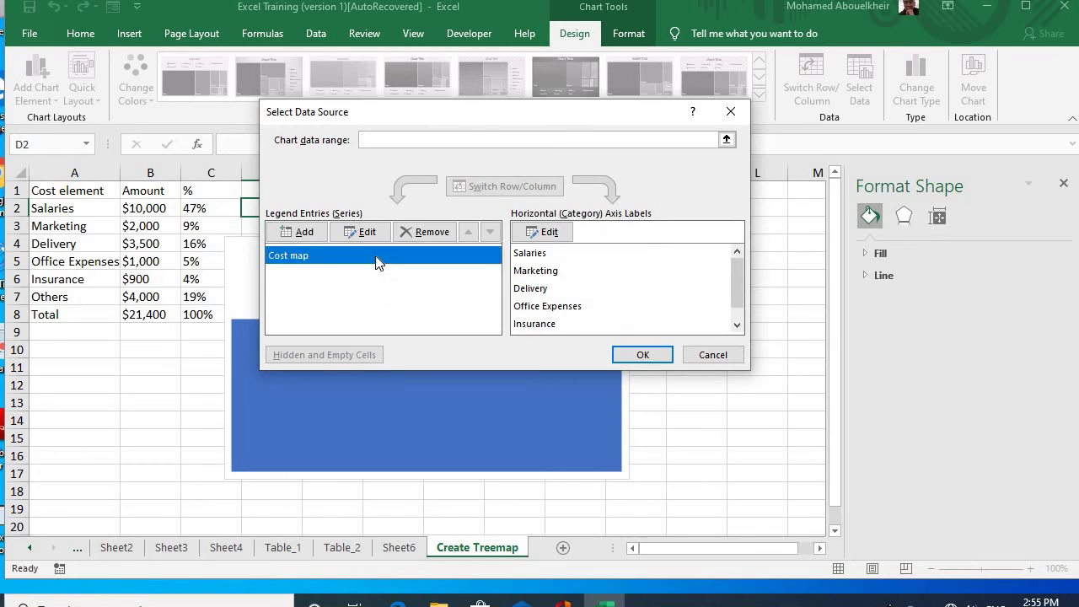
click(367, 233)
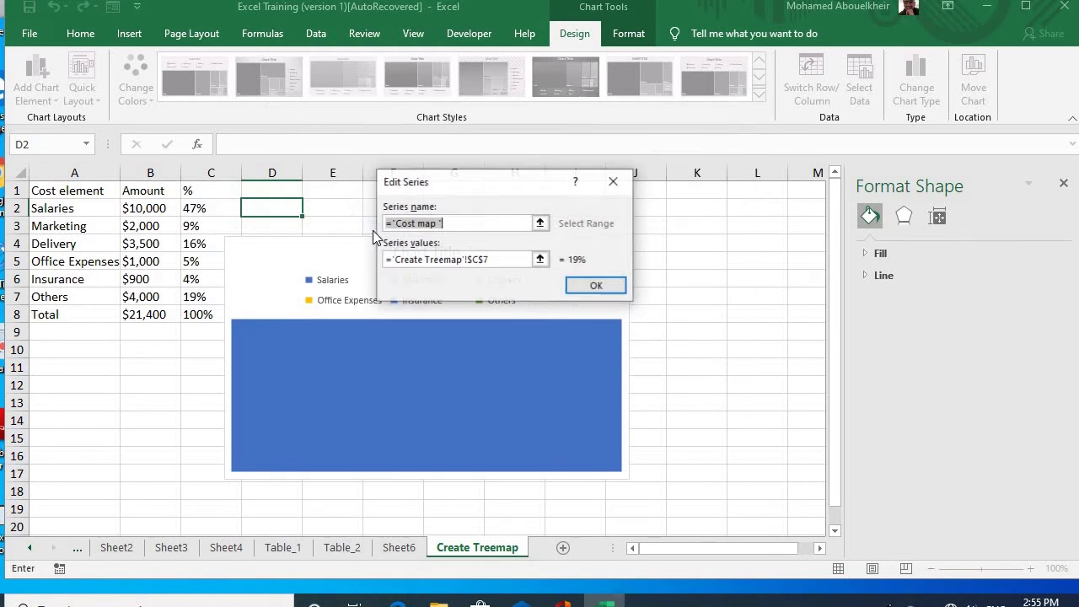
click(541, 261)
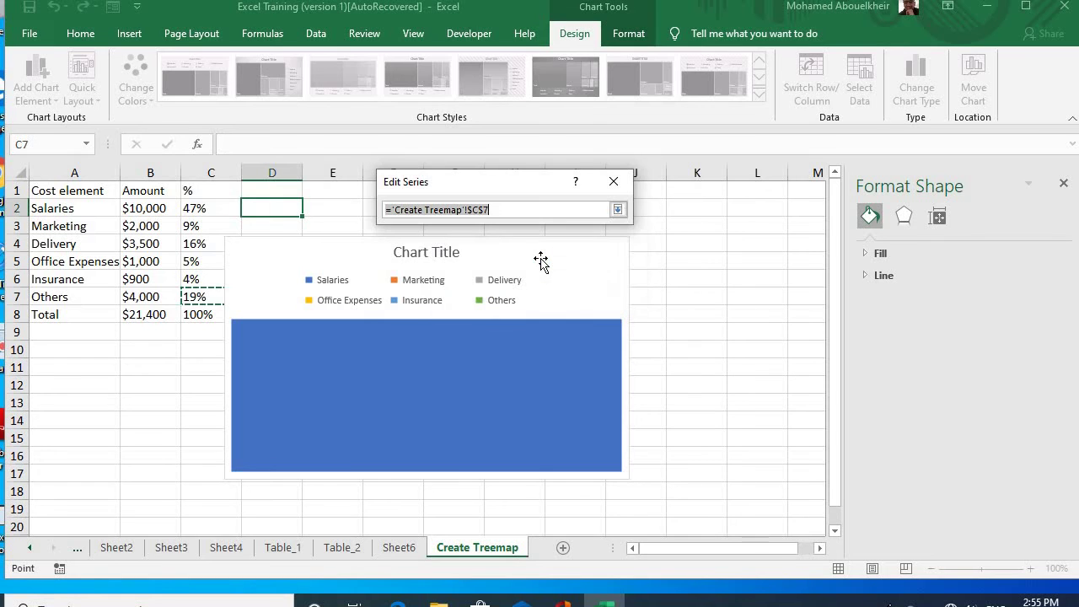
click(201, 209)
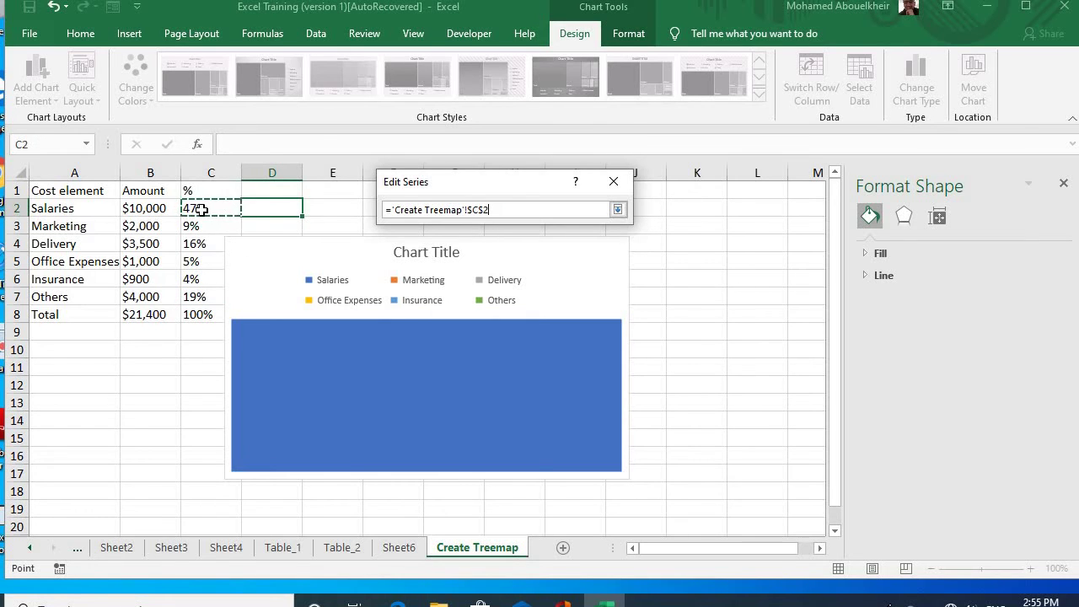
drag(201, 209, 193, 296)
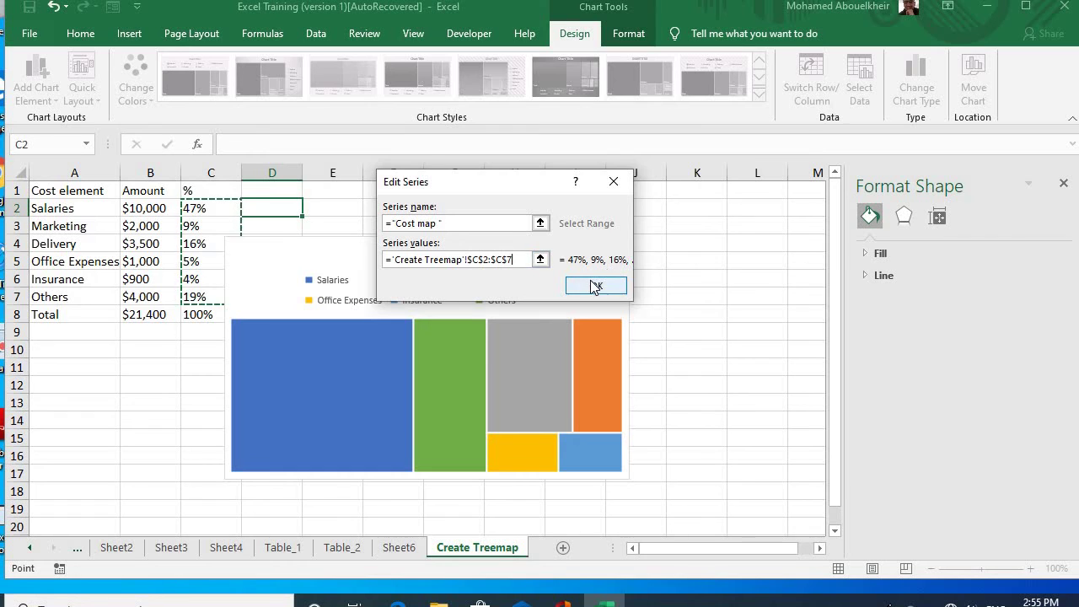
click(594, 286)
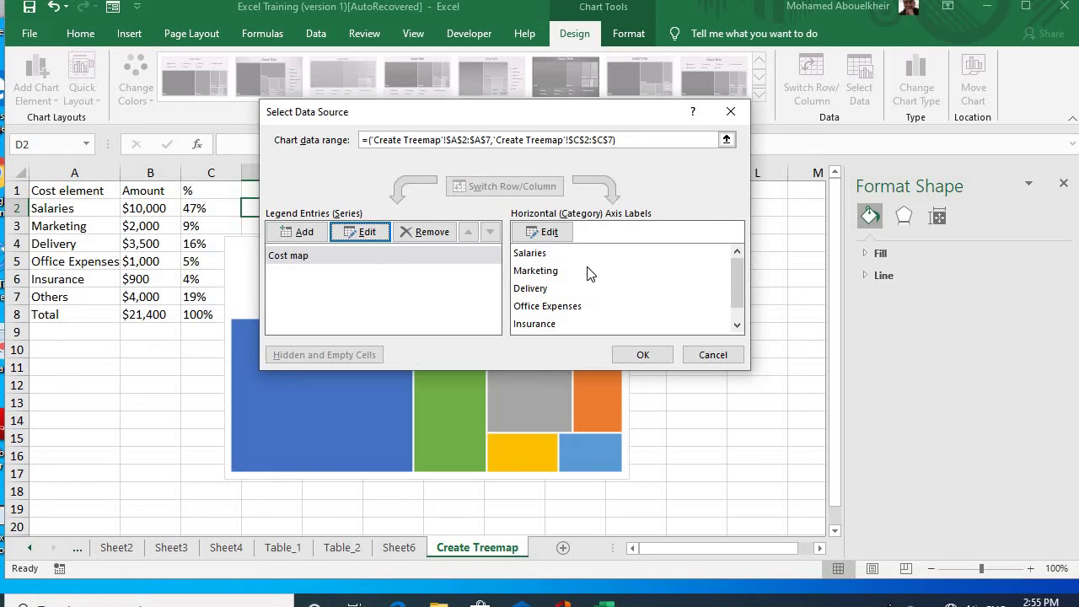
click(644, 354)
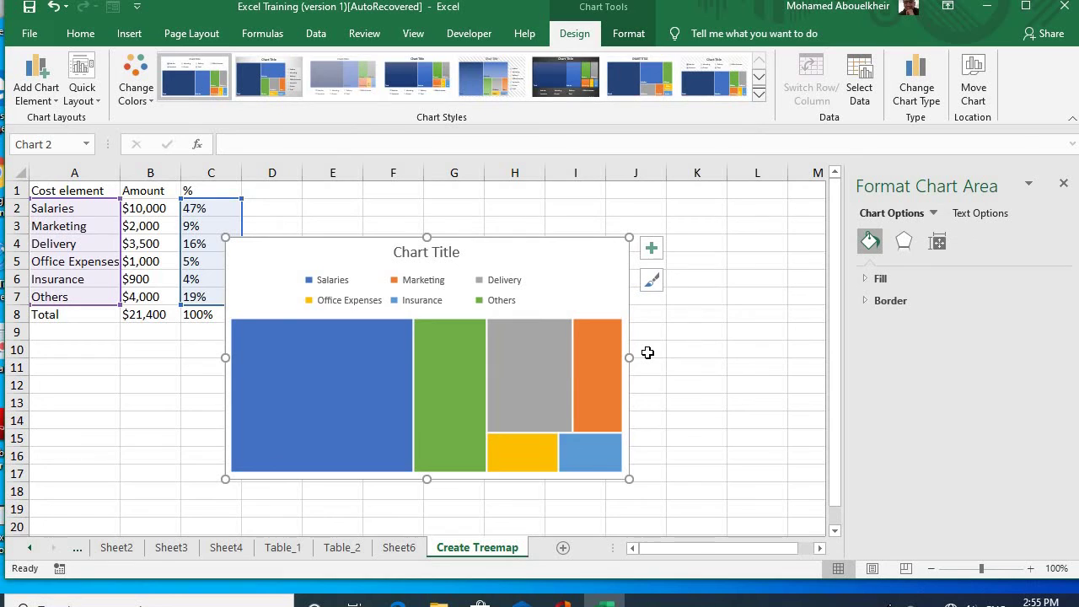
Delete the treemap's legend and change the chart title to "CompanyOverall Cost map"
click(413, 292)
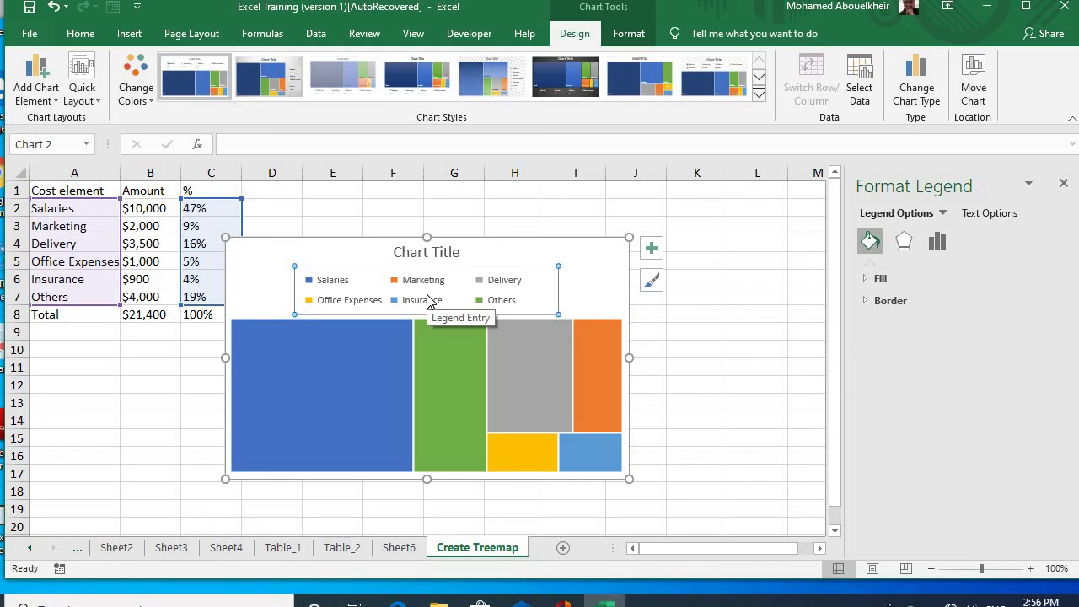
key(Delete)
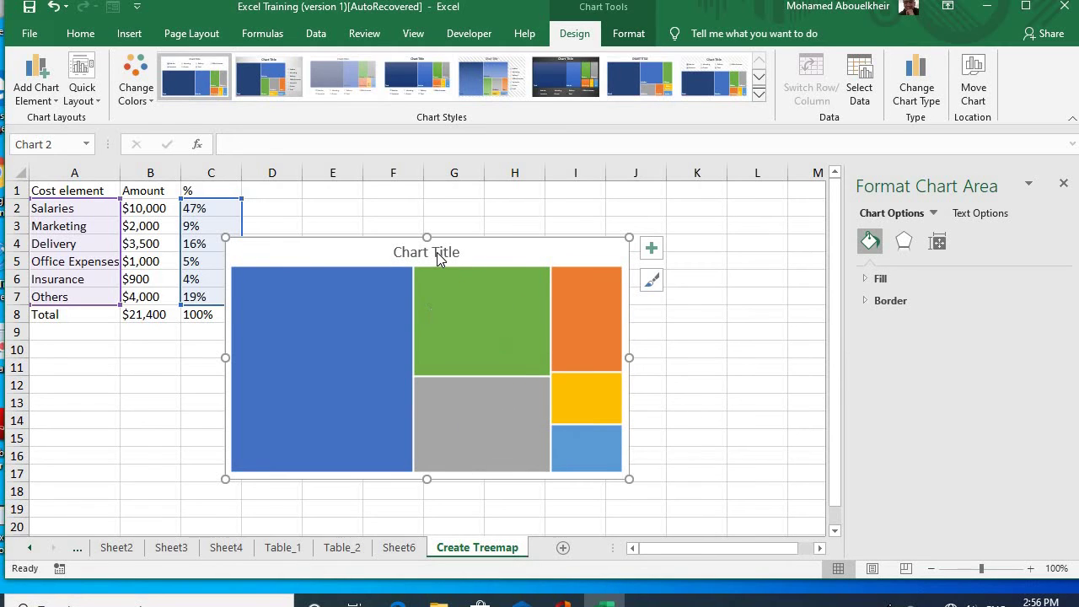
click(437, 258)
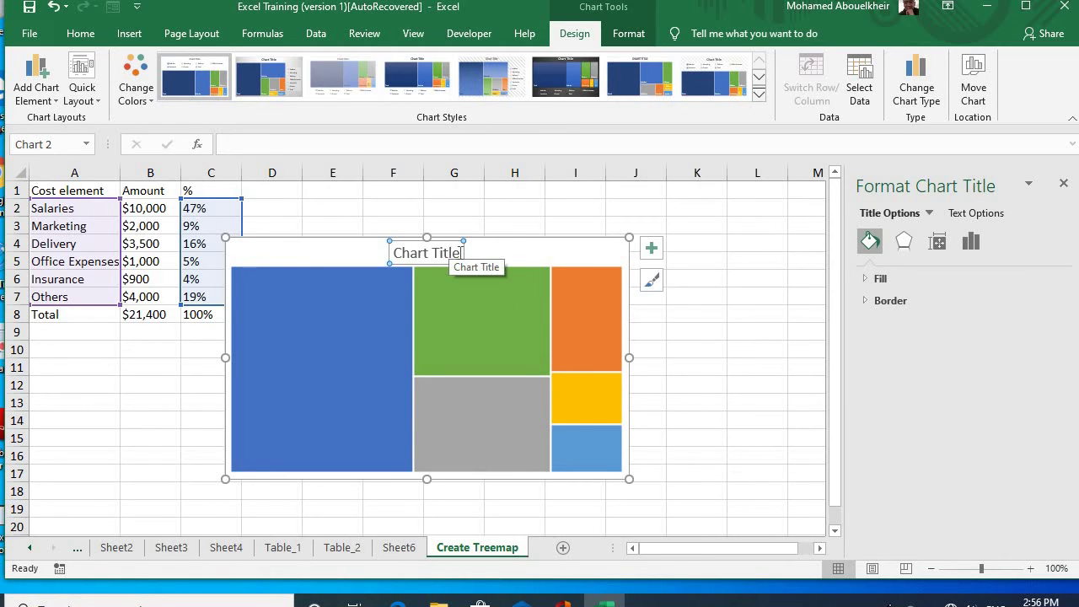
double_click(455, 253)
key(BackSpace)
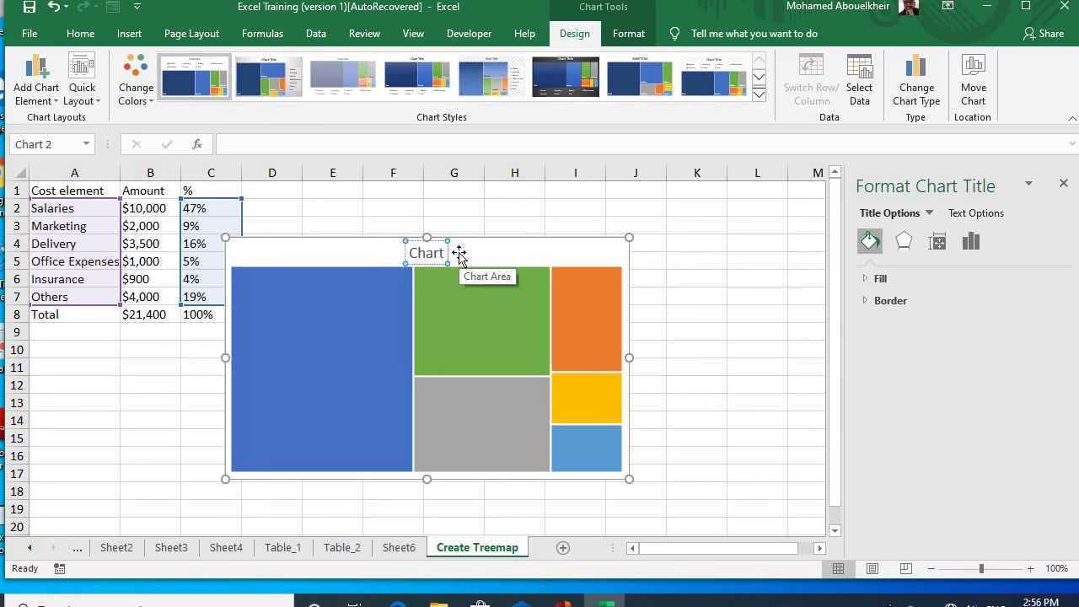
key(BackSpace)
key(BackSpace)
key(BackSpace)
key(BackSpace)
key(BackSpace)
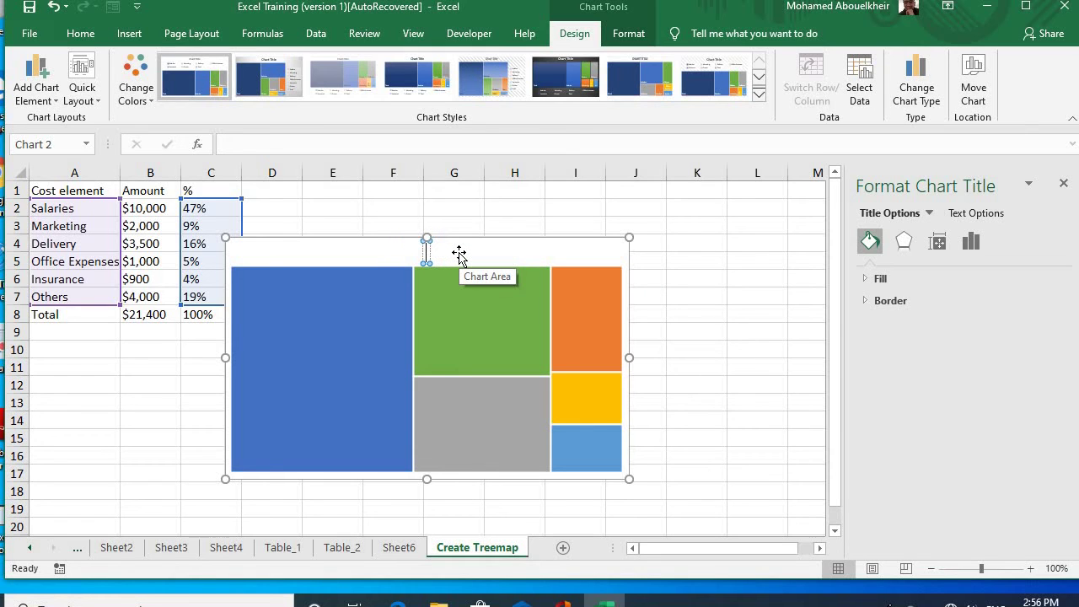
text(Compa)
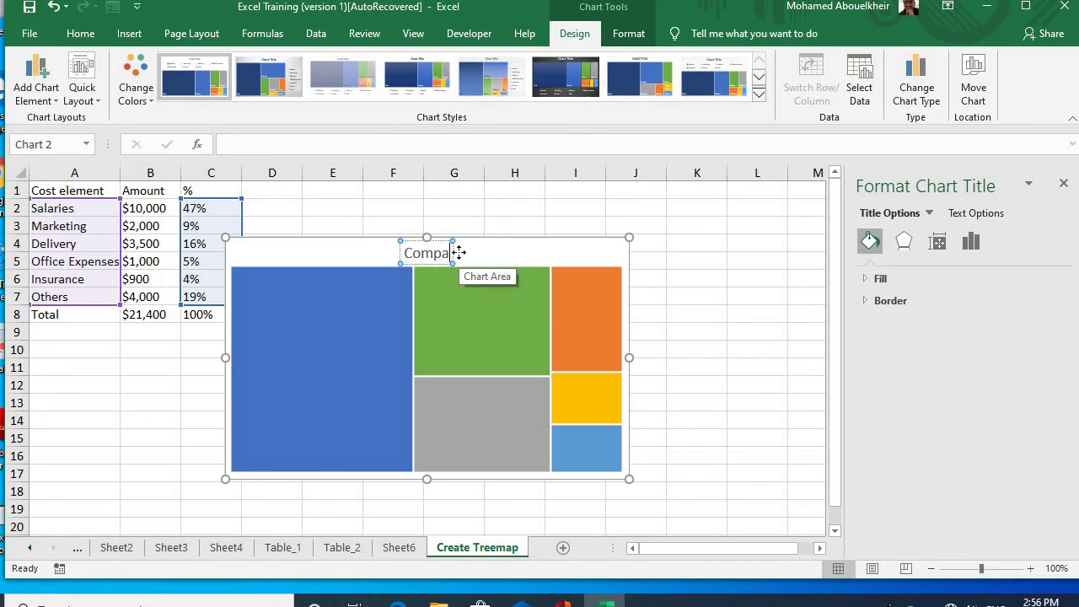
text(nt)
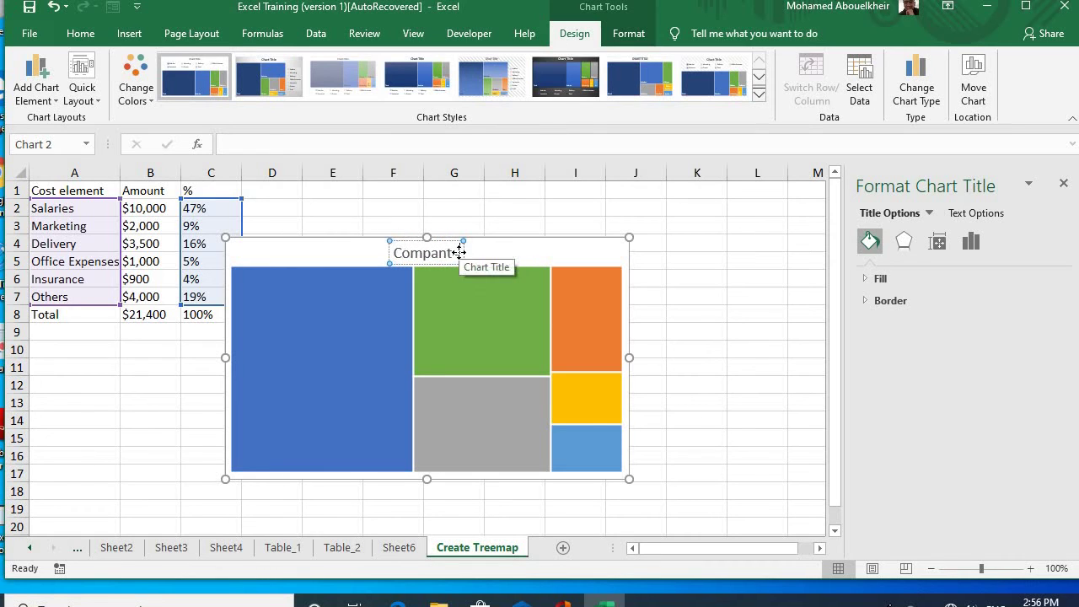
key(BackSpace)
text(y)
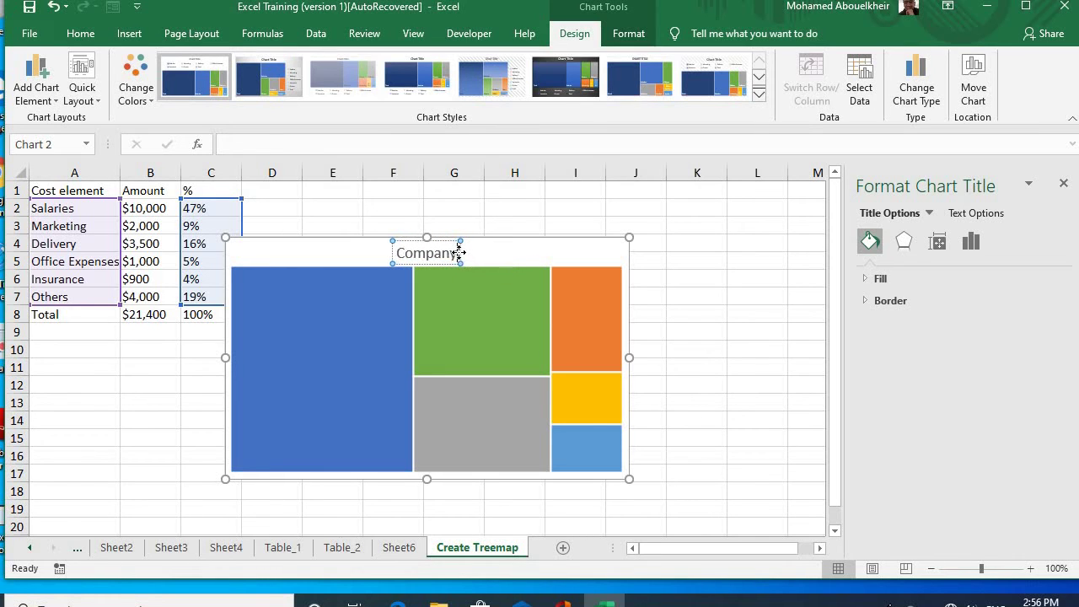
text(Overa)
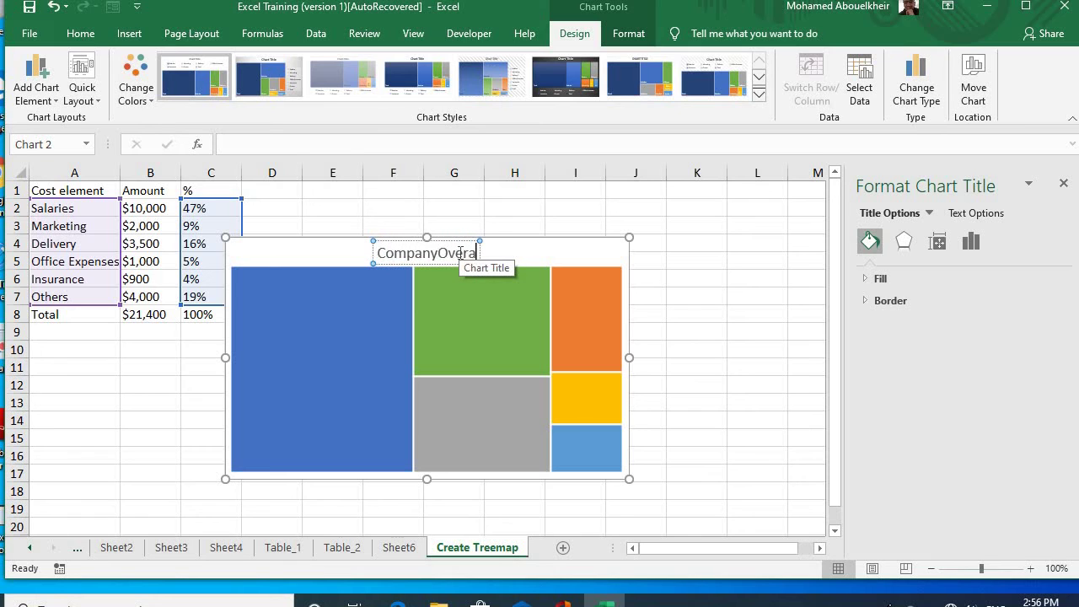
text(ll)
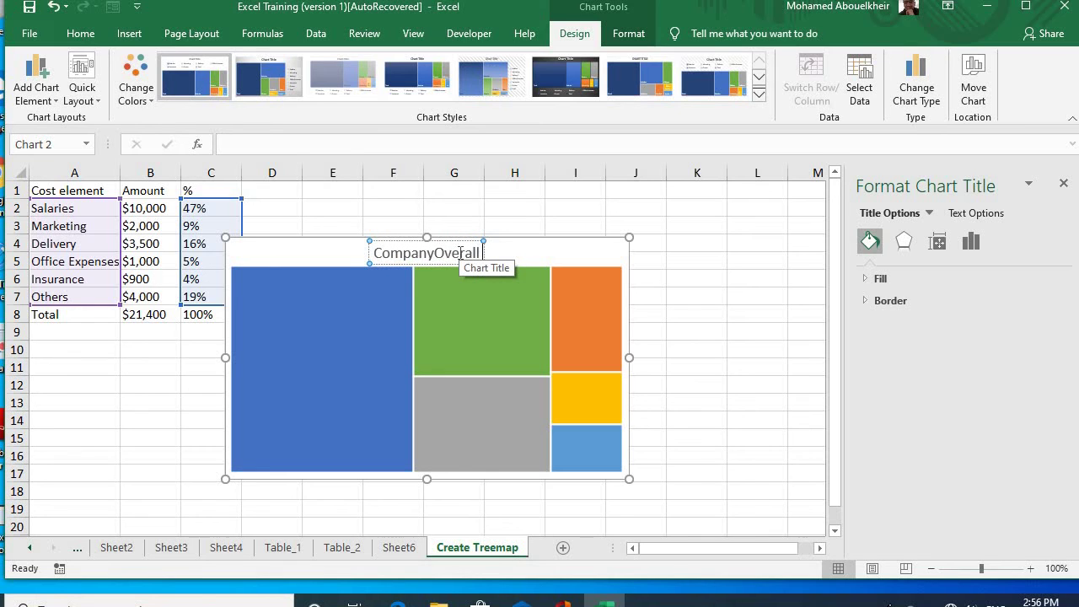
text( Cost)
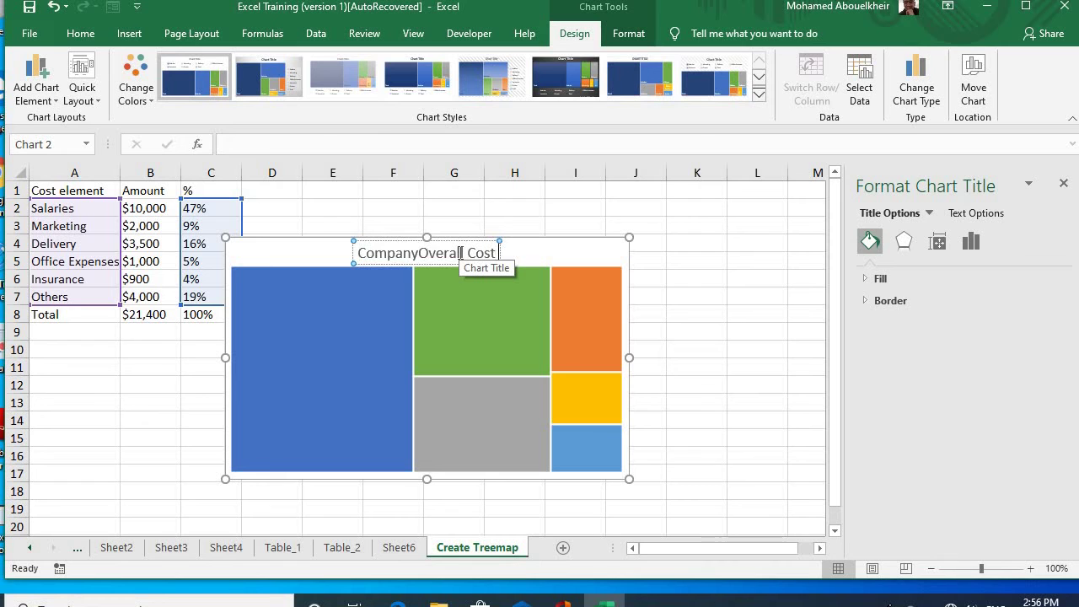
text( map)
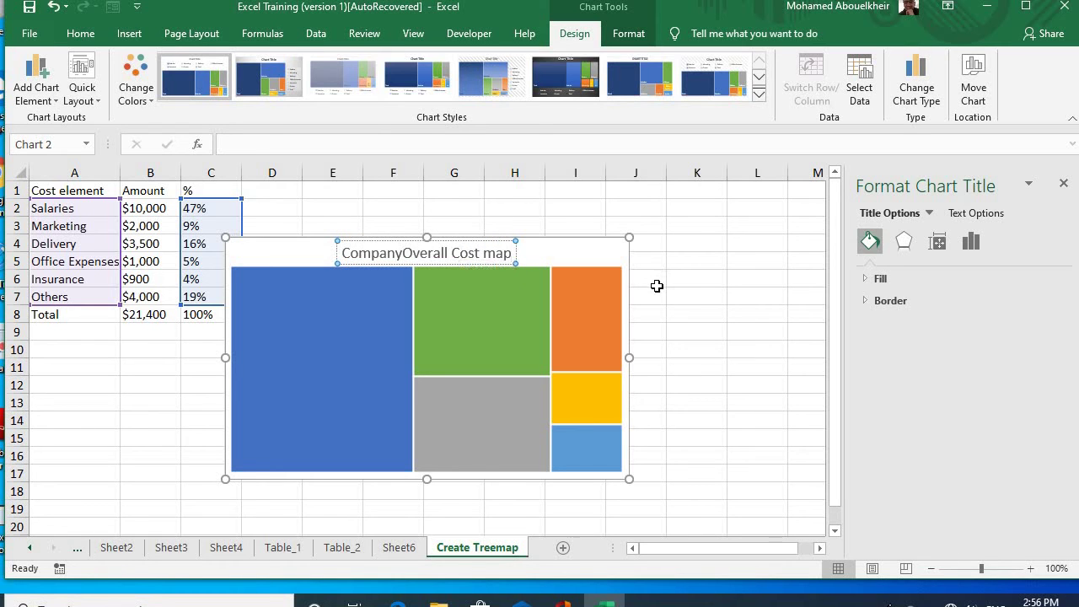
Add data labels to the Cost map series in the treemap
click(478, 321)
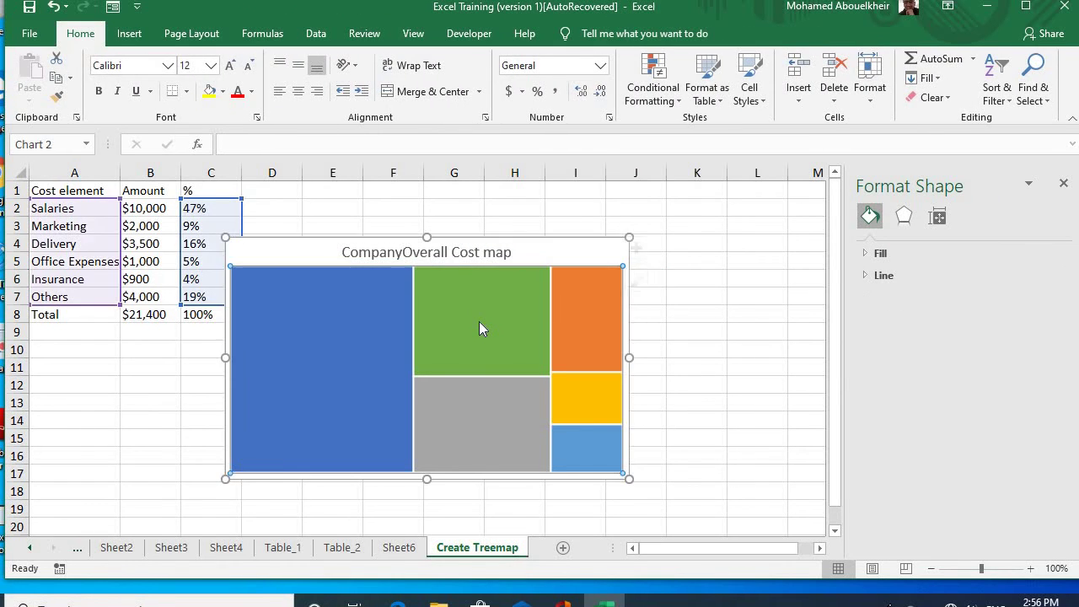
click(479, 324)
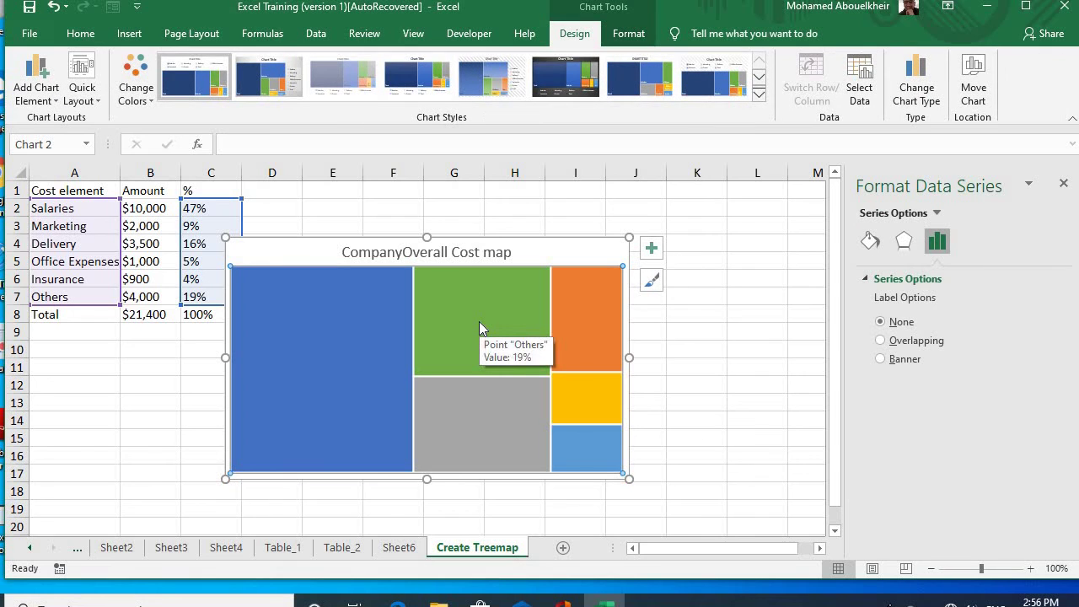
right_click(479, 321)
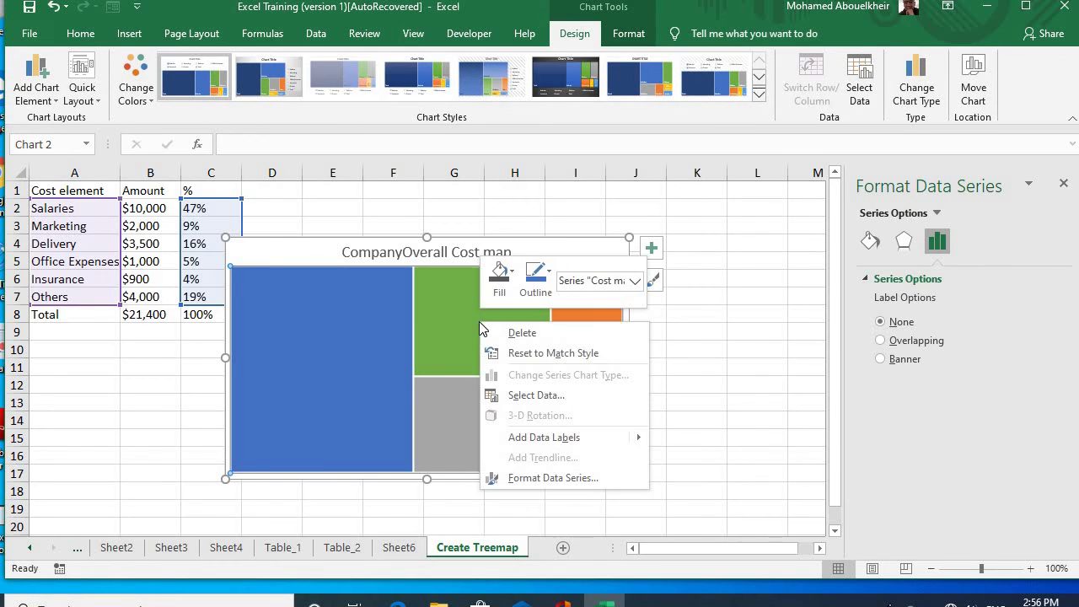
click(542, 437)
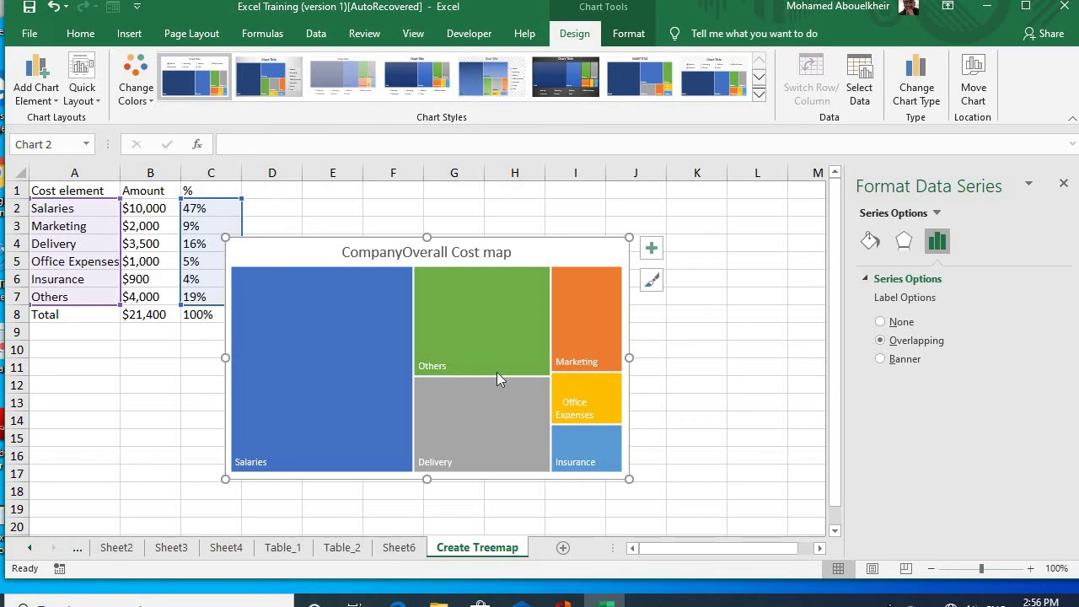
Set the treemap's data labels to contain the category name and value, separated by a new line
mouse_move(497, 372)
click(572, 360)
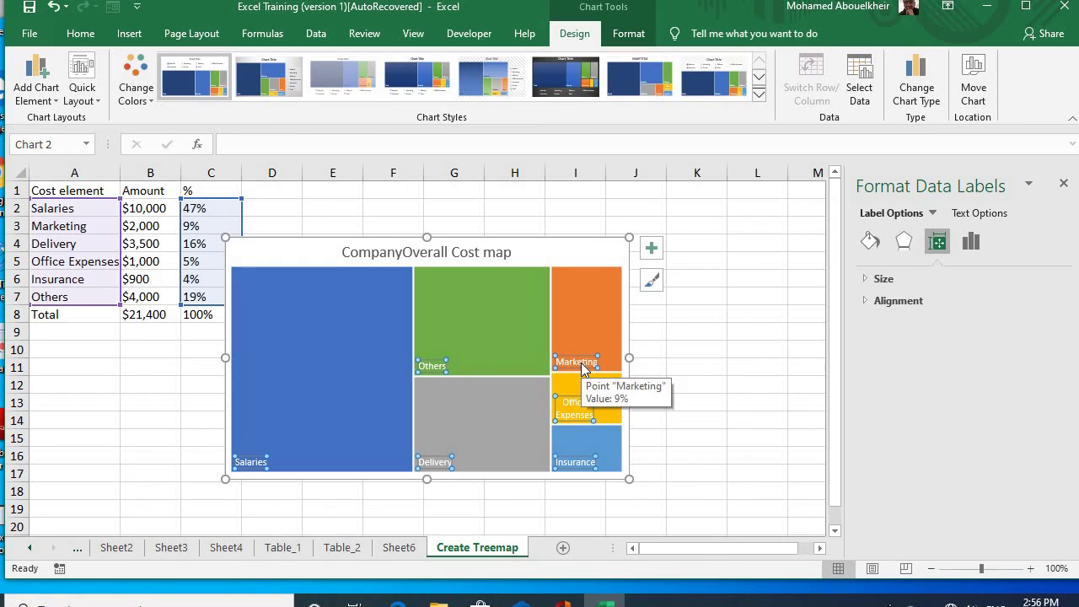
click(973, 244)
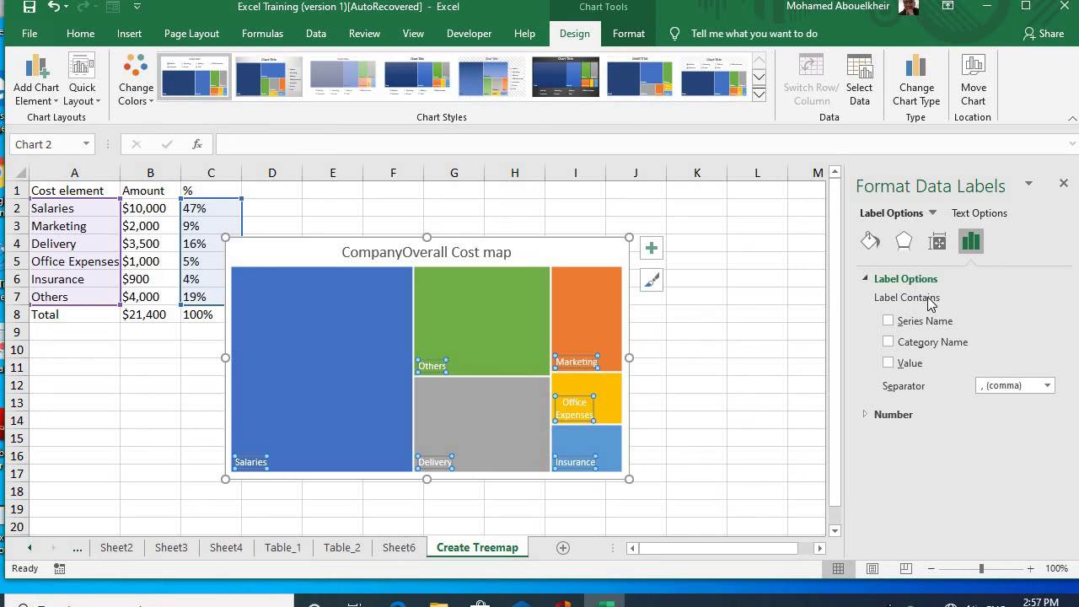
click(888, 343)
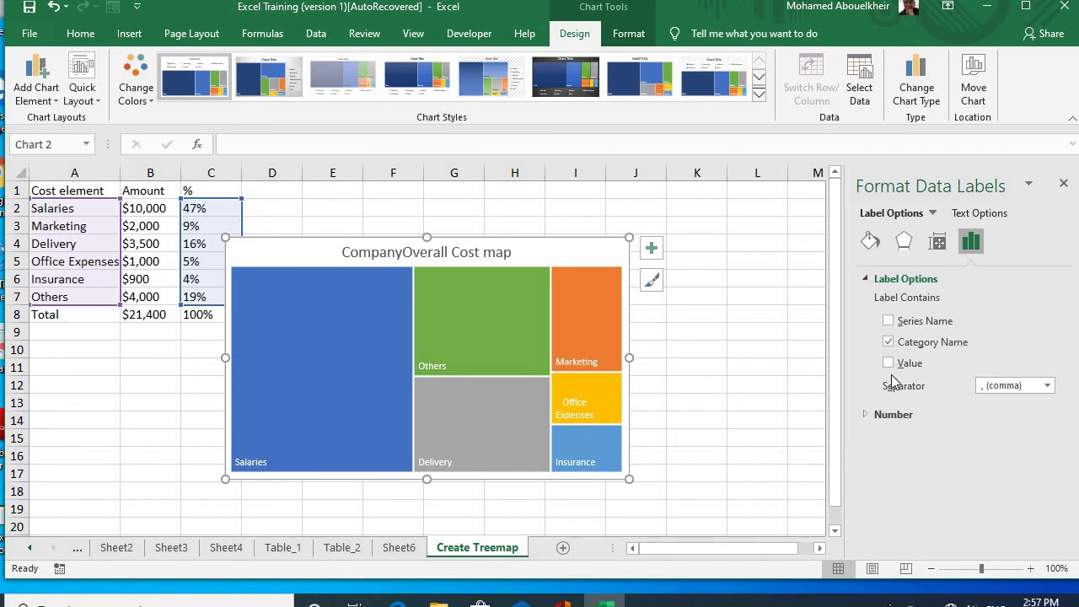
click(889, 364)
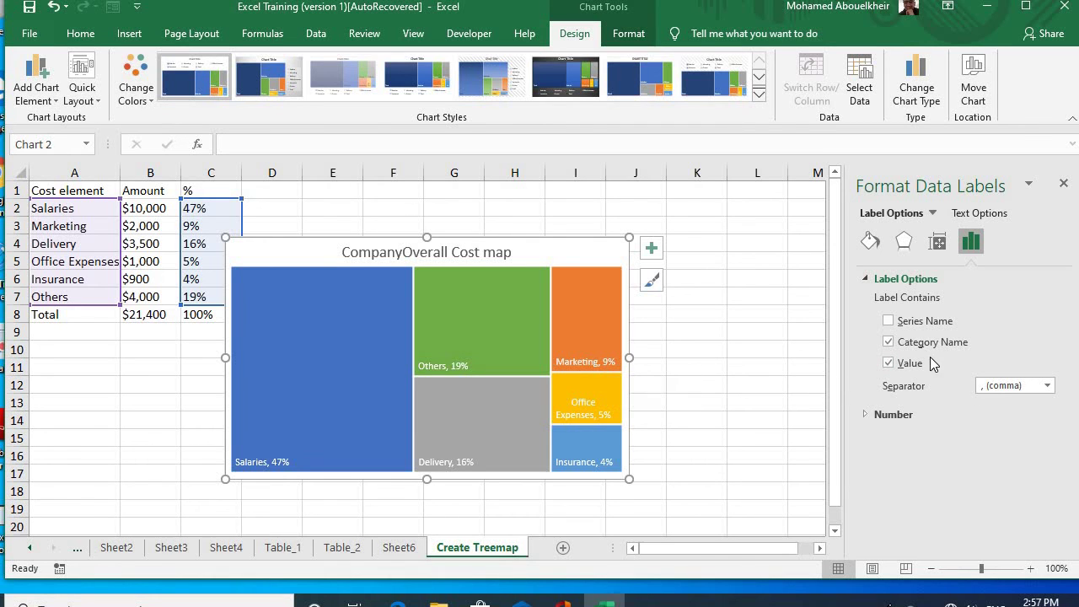
click(1049, 386)
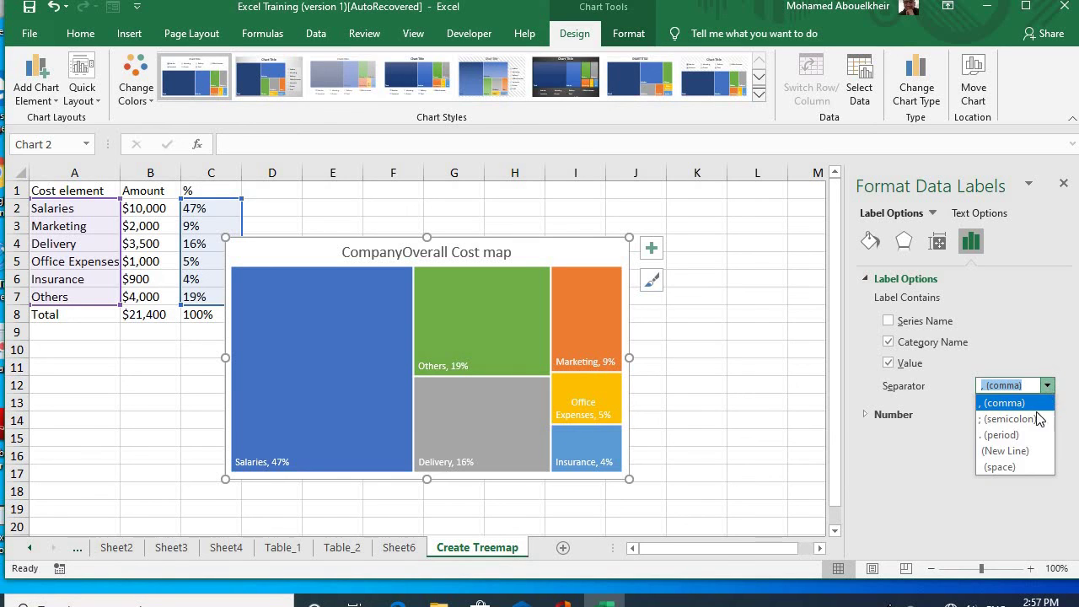
click(1017, 453)
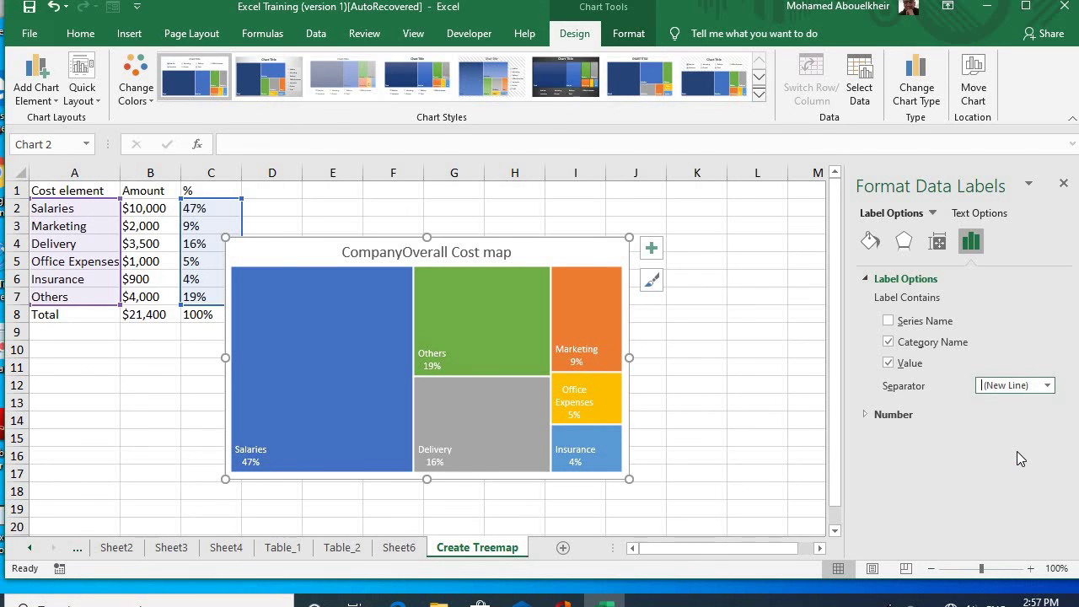
Change the font colour of the Marketing data label in the treemap to black
click(871, 242)
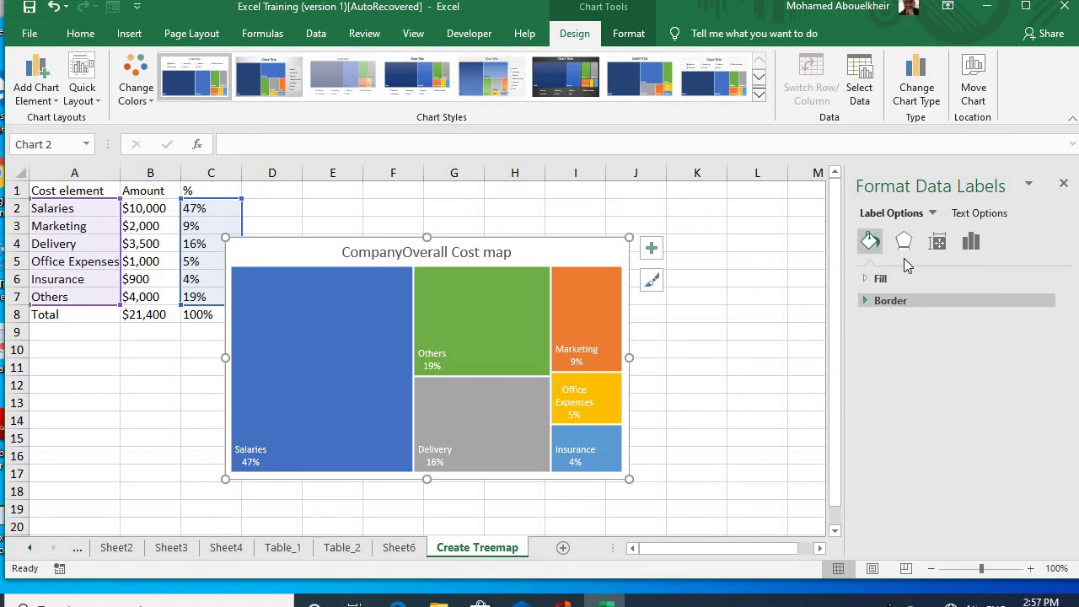
click(576, 361)
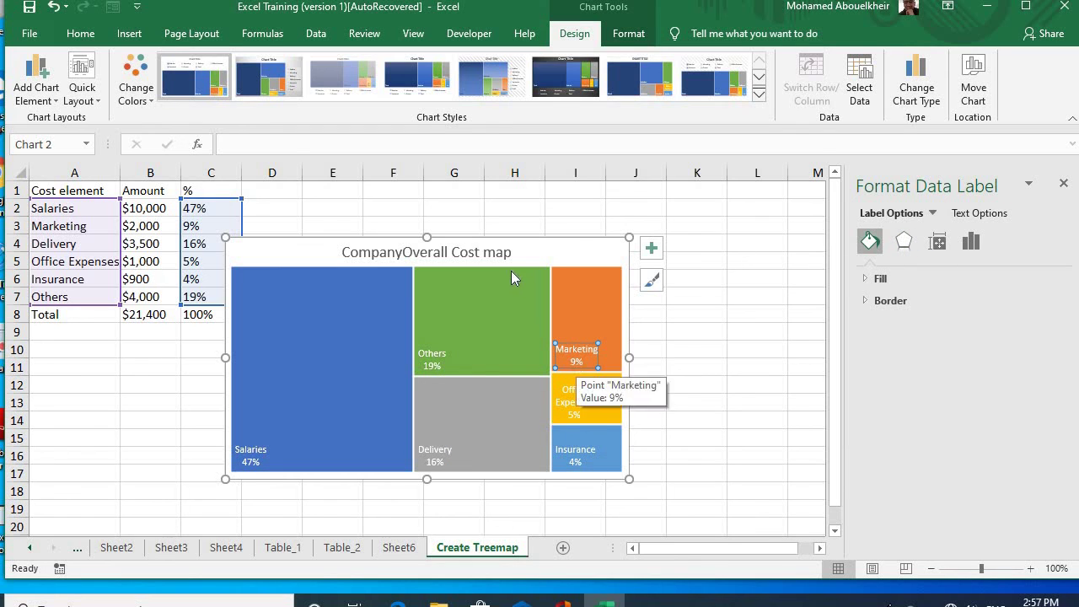
click(78, 34)
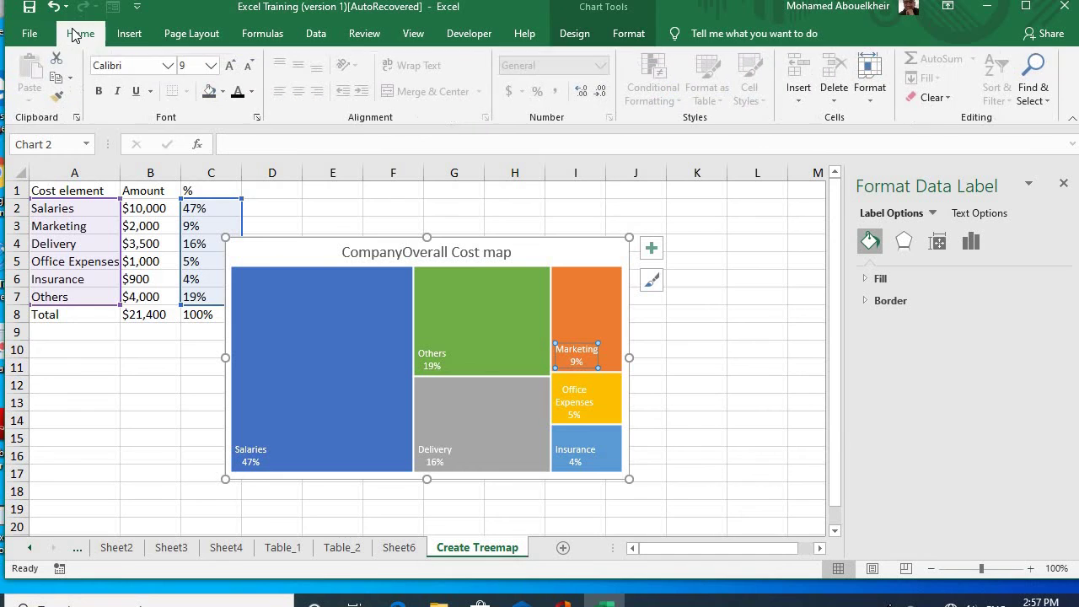
click(239, 96)
click(717, 318)
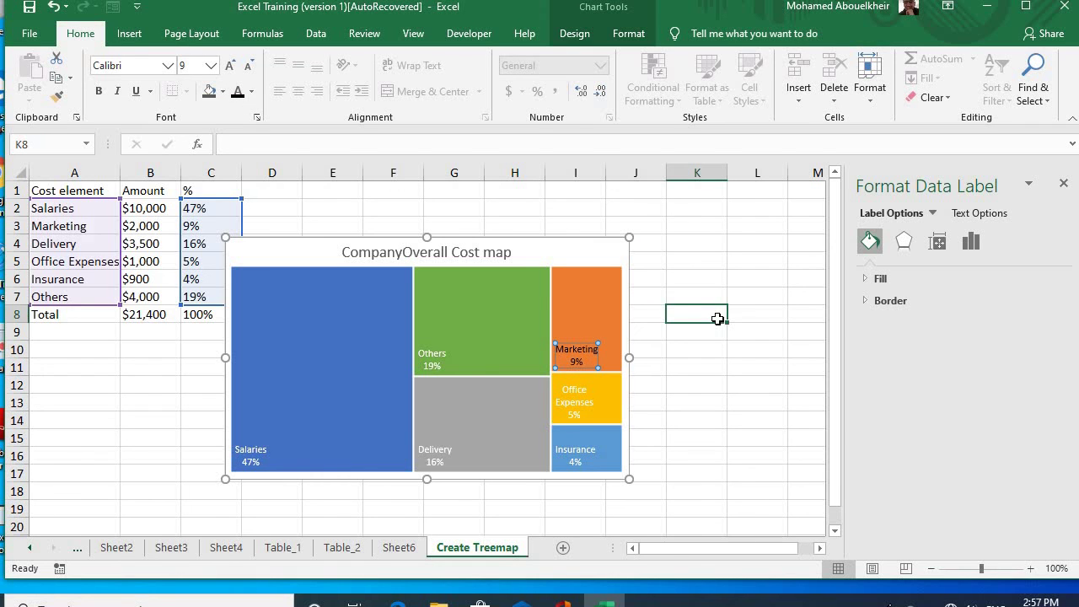
Select the whole set of treemap data labels and give them black text at font size 10.5
click(437, 355)
click(436, 355)
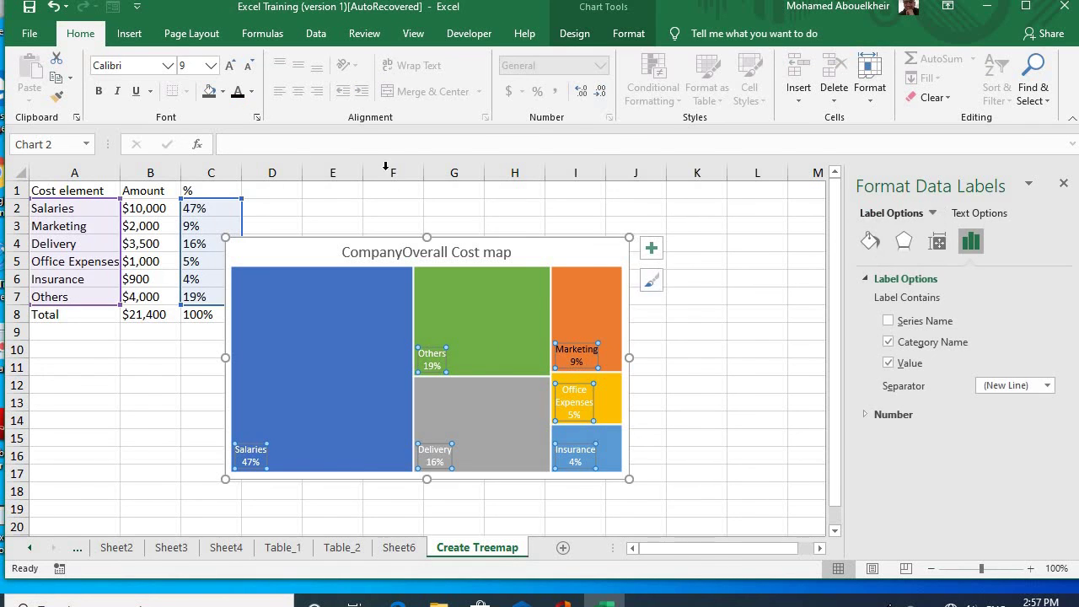
click(239, 96)
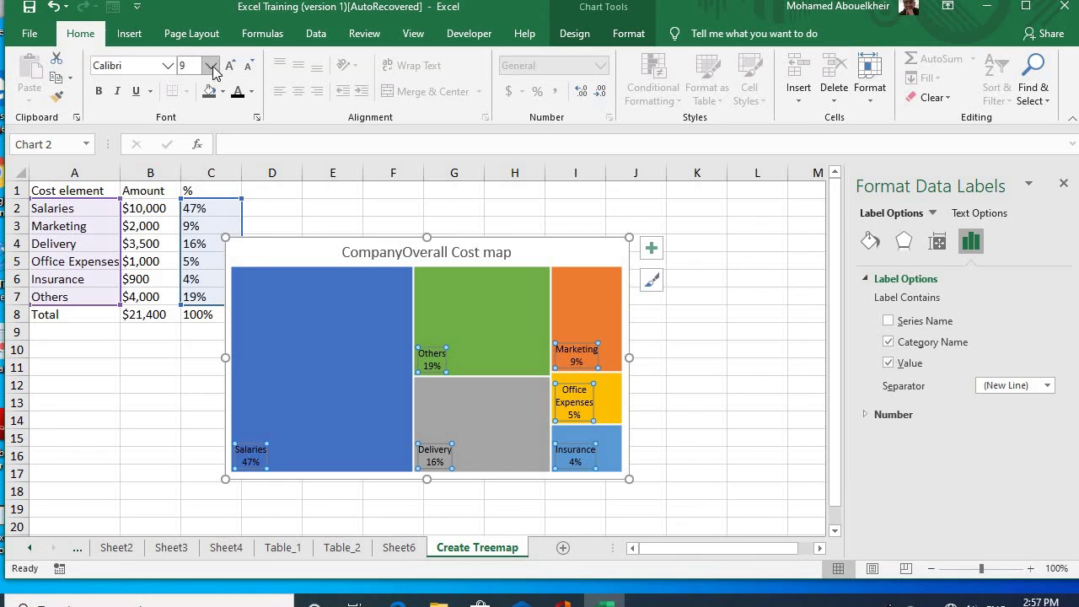
click(212, 65)
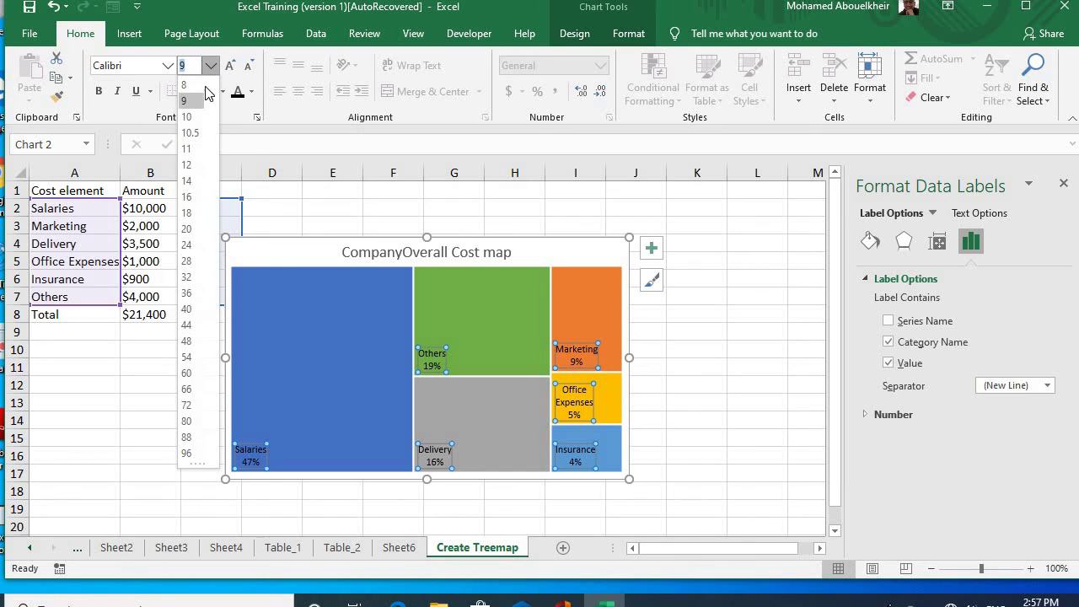
click(188, 135)
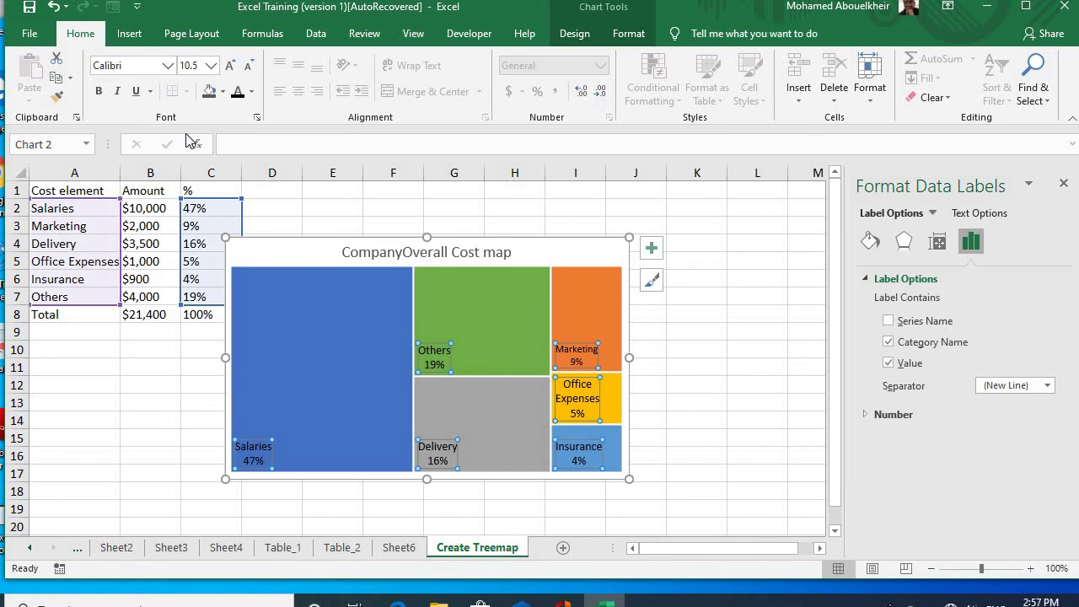
click(703, 333)
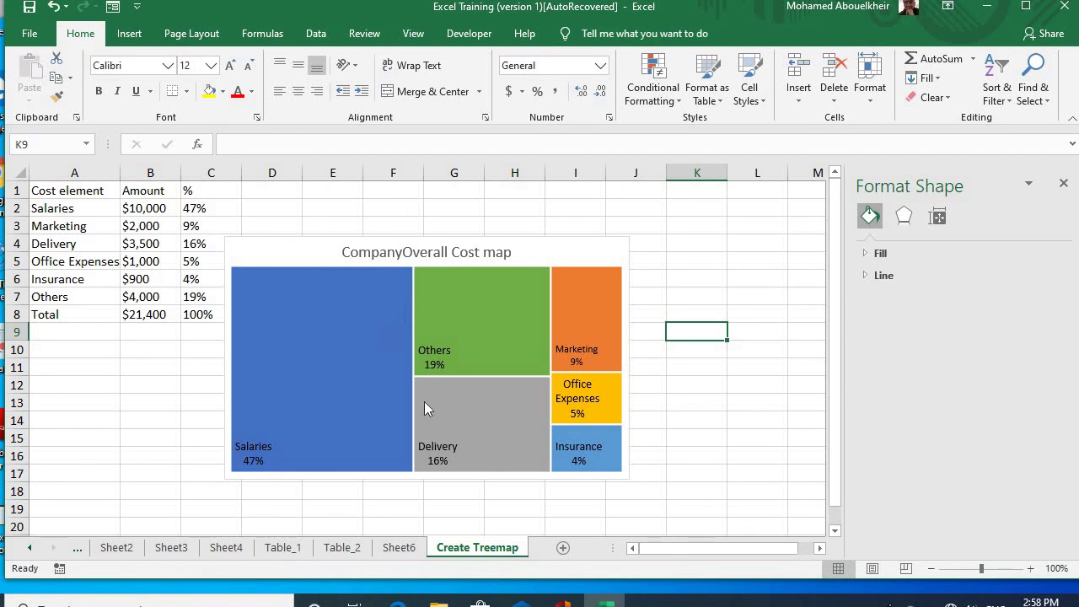
mouse_move(376, 428)
mouse_move(322, 426)
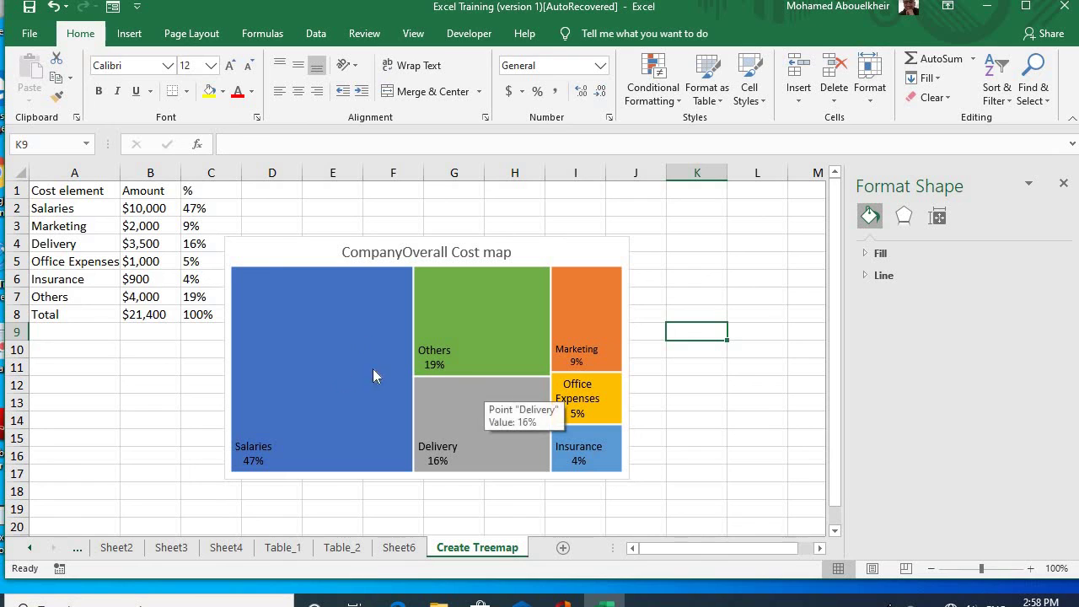
mouse_move(361, 381)
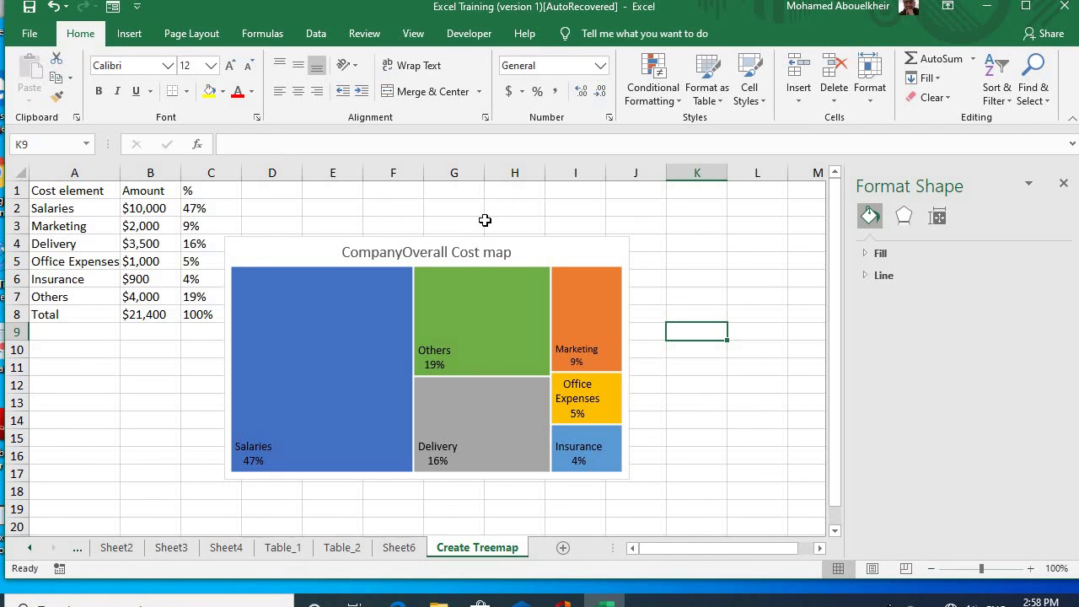
mouse_move(328, 309)
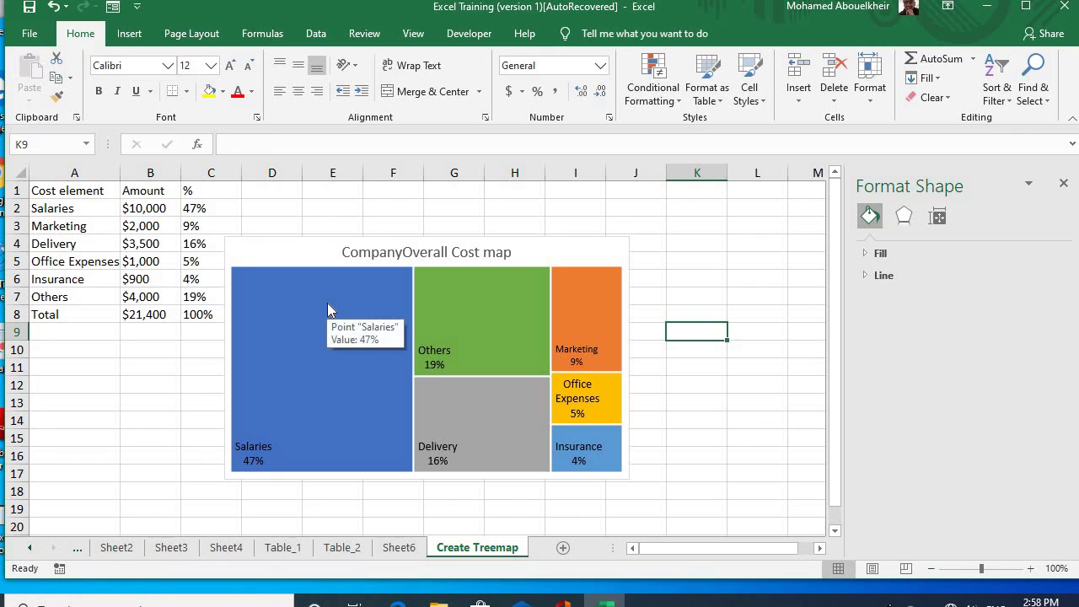